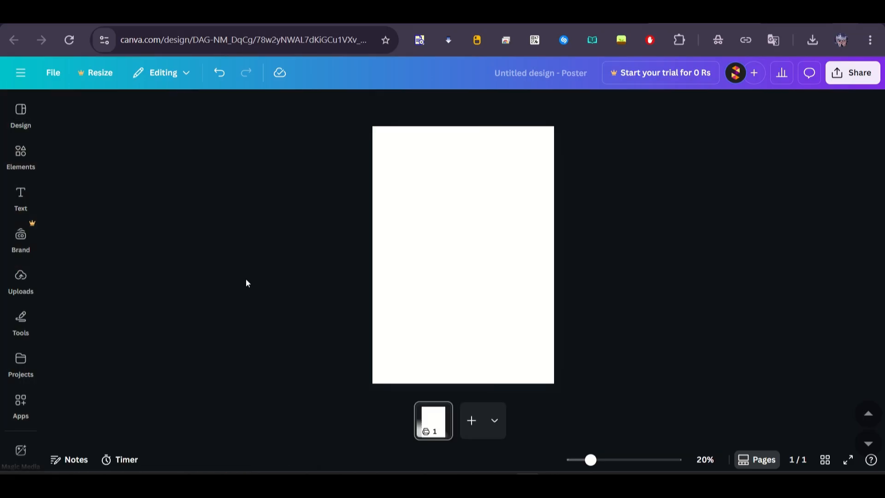
# Step: Add the uploaded red sports car image to the page, enlarge it slightly and centre it in the lower half
pyautogui.click(28, 287)
pyautogui.click(76, 252)
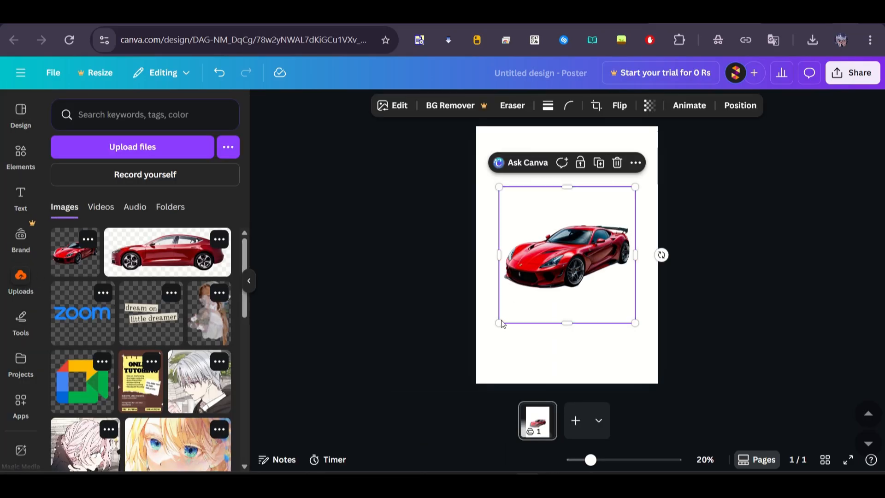
pyautogui.moveTo(496, 326); pyautogui.dragTo(542, 326)
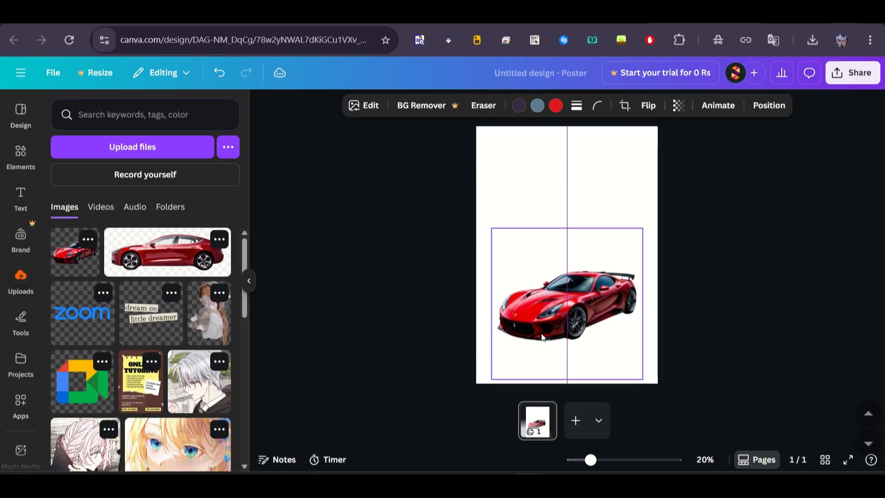
# Step: Set the page background to the darkest red from the car's photo colours
pyautogui.click(605, 136)
pyautogui.click(601, 107)
pyautogui.click(220, 435)
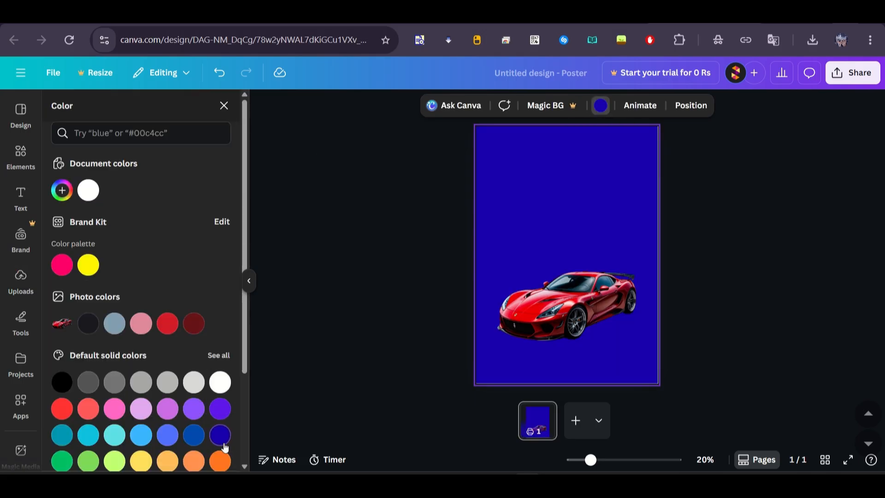
pyautogui.scroll(-1, 207, 369)
pyautogui.click(194, 297)
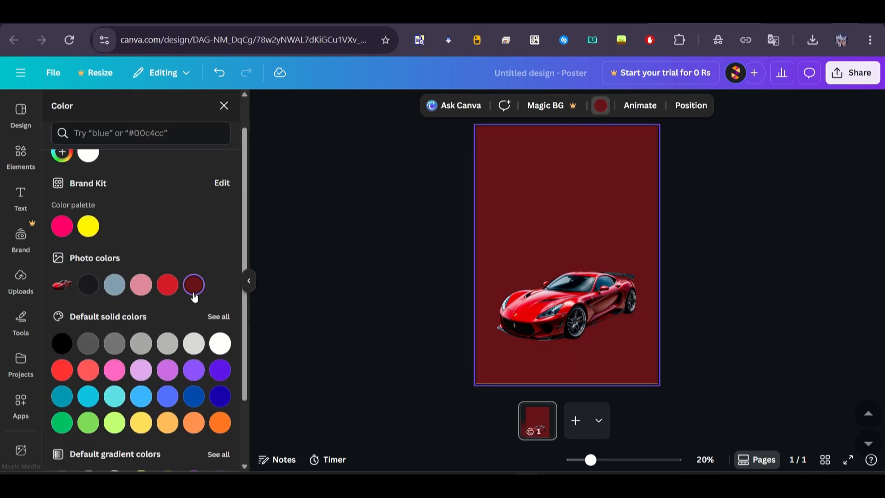
# Step: Try other page background colours, including blue, and return to the dark red photo colour
pyautogui.click(167, 288)
pyautogui.click(193, 291)
pyautogui.scroll(-2, 194, 295)
pyautogui.click(220, 344)
pyautogui.click(190, 318)
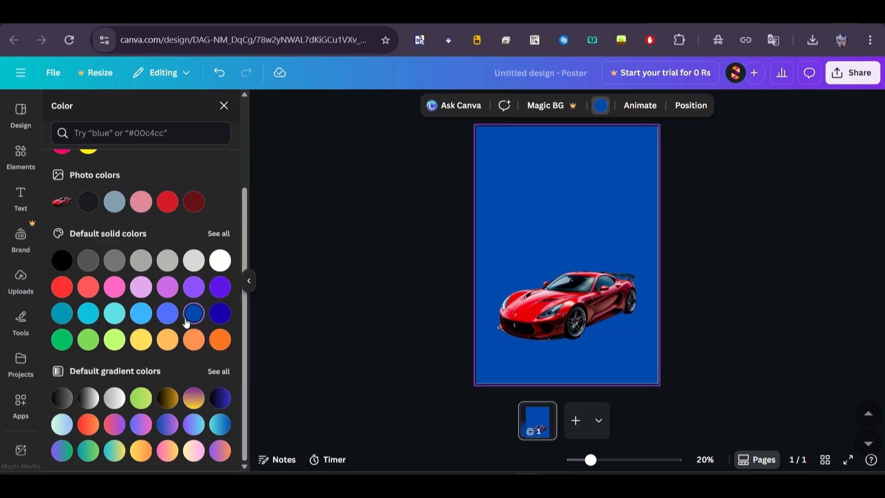
pyautogui.scroll(1, 190, 314)
pyautogui.click(193, 245)
pyautogui.click(62, 340)
pyautogui.click(195, 249)
pyautogui.click(61, 362)
pyautogui.click(198, 253)
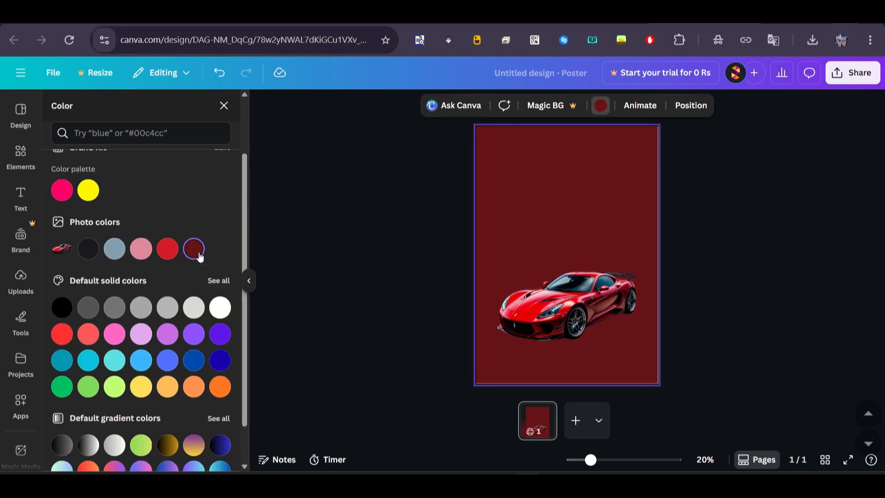
pyautogui.click(354, 299)
# Step: Add a square shape, flatten it into a thin bar about 2.6 high and place it near the page's upper edge
pyautogui.click(500, 135)
pyautogui.click(26, 152)
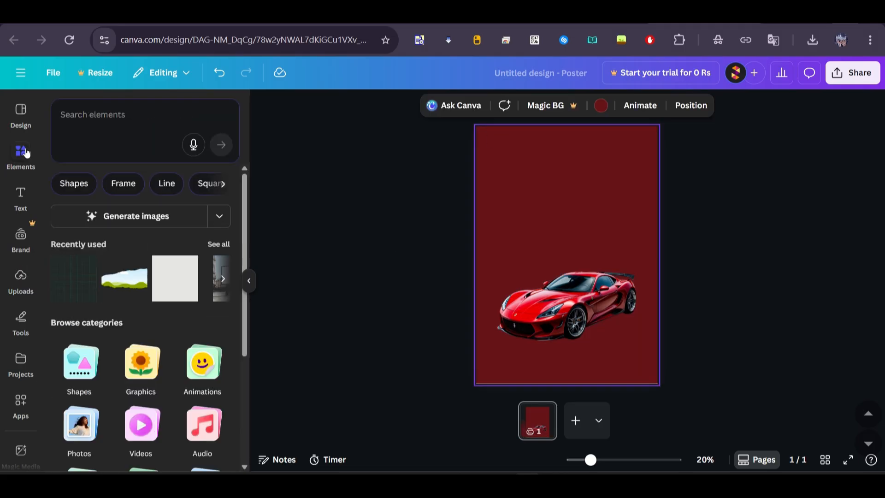
pyautogui.scroll(-4, 79, 240)
pyautogui.click(79, 184)
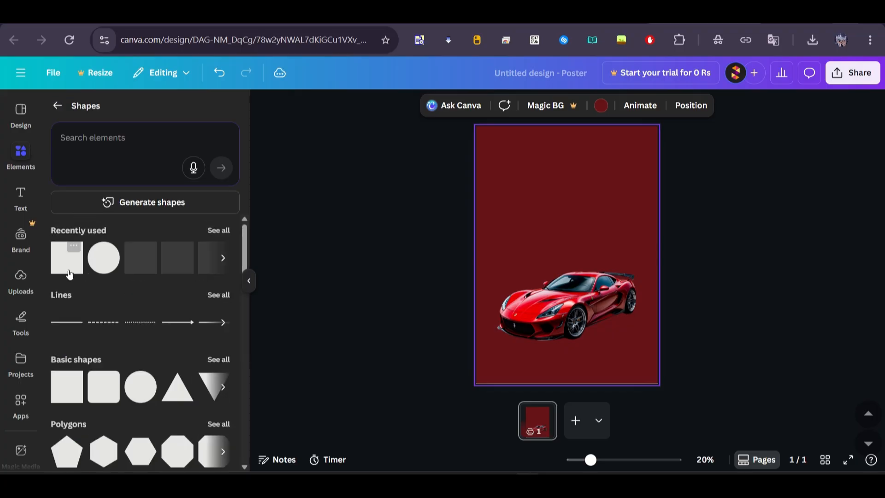
pyautogui.click(67, 258)
pyautogui.moveTo(569, 282); pyautogui.dragTo(571, 235)
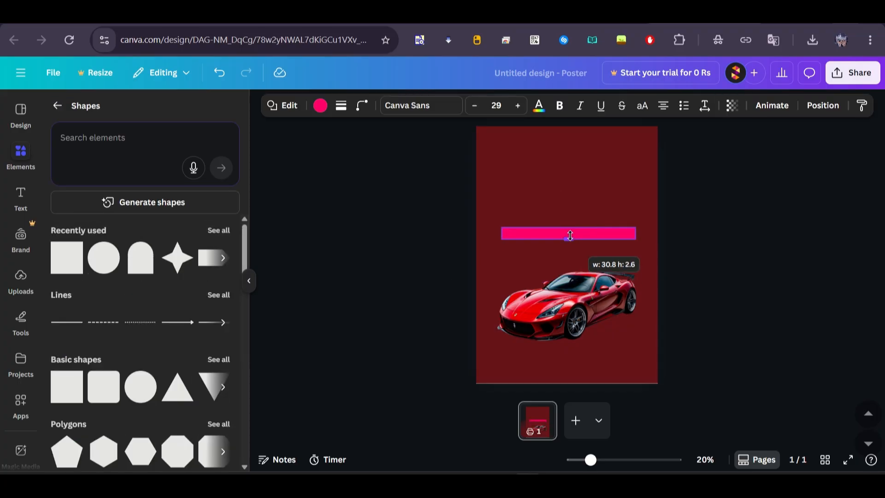
pyautogui.click(674, 231)
pyautogui.moveTo(632, 231); pyautogui.dragTo(611, 141)
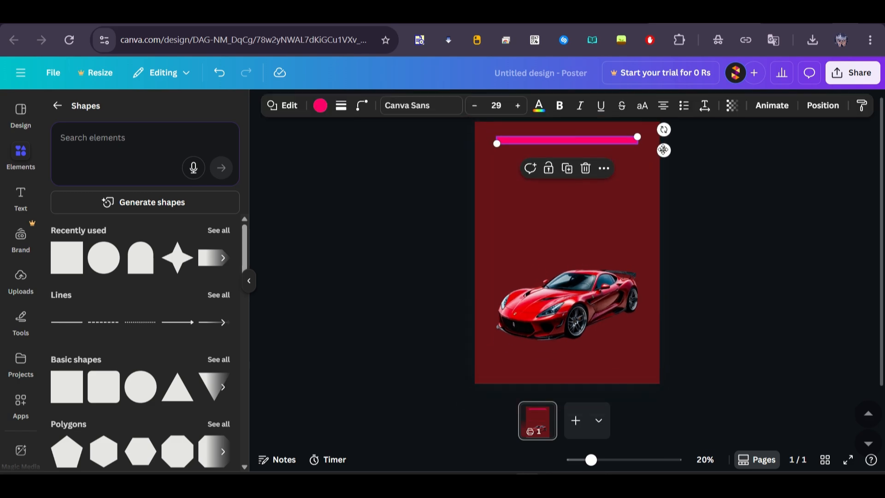
# Step: Recolour the thin bar from pink to a custom dark red close to the background
pyautogui.click(738, 189)
pyautogui.click(567, 139)
pyautogui.click(320, 106)
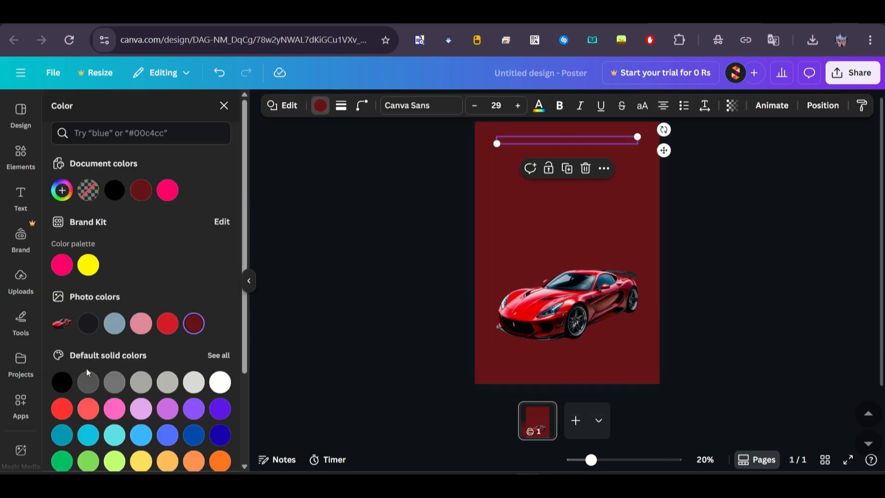
pyautogui.click(62, 191)
pyautogui.moveTo(212, 281); pyautogui.dragTo(219, 300)
pyautogui.click(316, 241)
# Step: Darken the bar's custom red fill so it stands out from the background
pyautogui.click(522, 143)
pyautogui.click(321, 107)
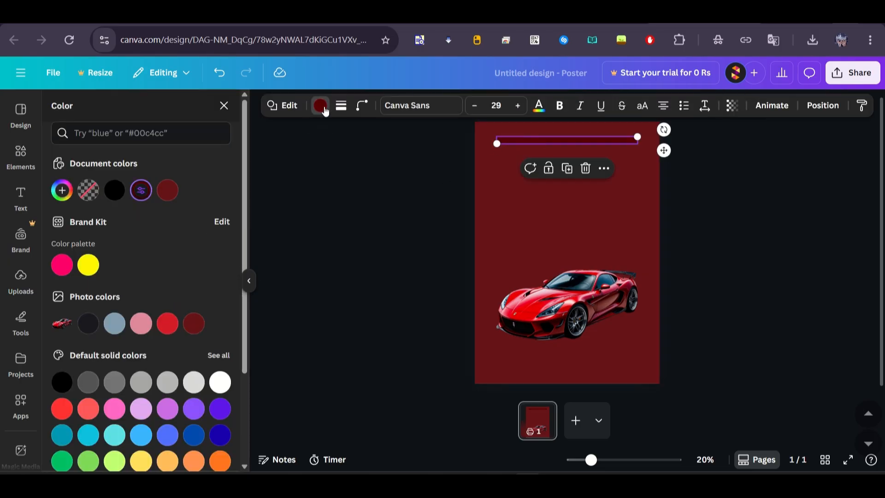
pyautogui.click(144, 196)
pyautogui.moveTo(62, 321); pyautogui.dragTo(62, 320)
pyautogui.moveTo(219, 284); pyautogui.dragTo(208, 283)
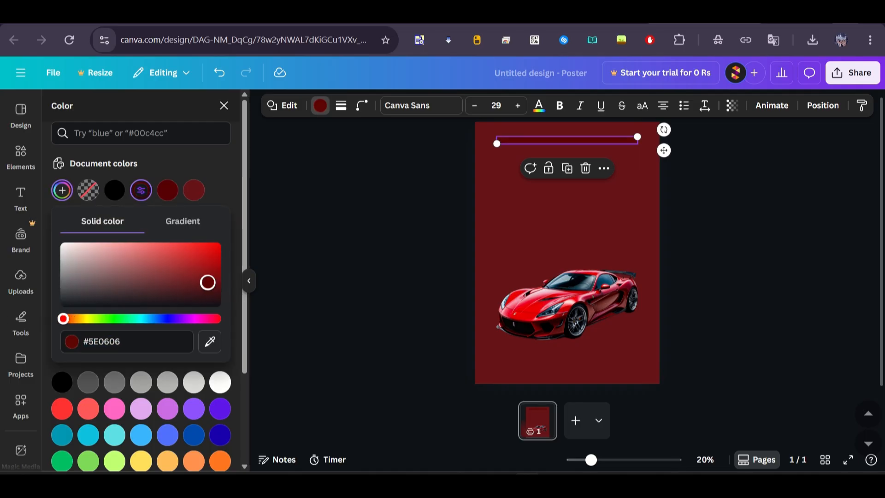
pyautogui.click(321, 227)
# Step: Align the dark bar with the page's horizontal centre near the upper edge
pyautogui.scroll(5, 597, 123)
pyautogui.click(597, 161)
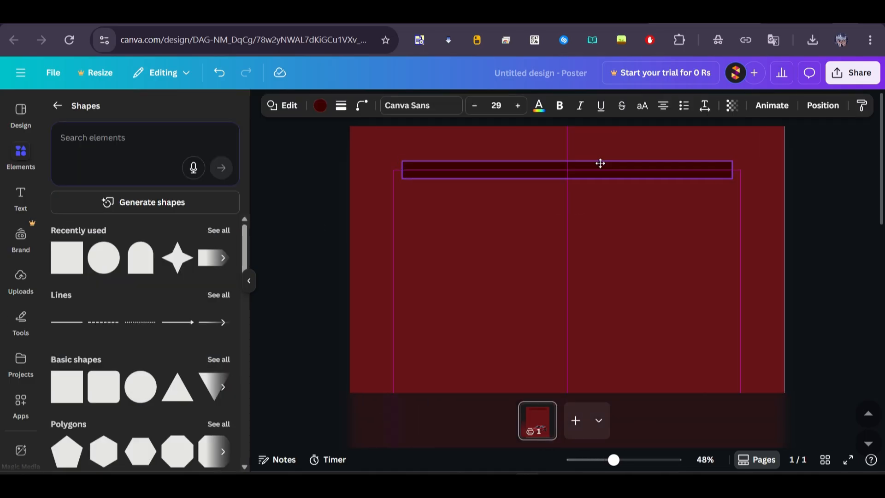
pyautogui.click(308, 180)
pyautogui.click(443, 170)
pyautogui.click(348, 186)
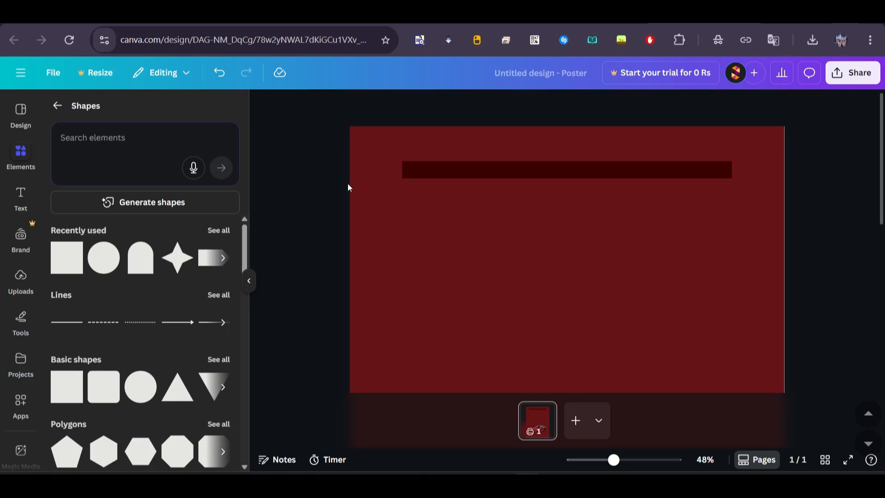
# Step: Add a small body text reading "Late night drive" and shrink it to font size 21.3
pyautogui.click(21, 196)
pyautogui.click(143, 364)
pyautogui.click(146, 366)
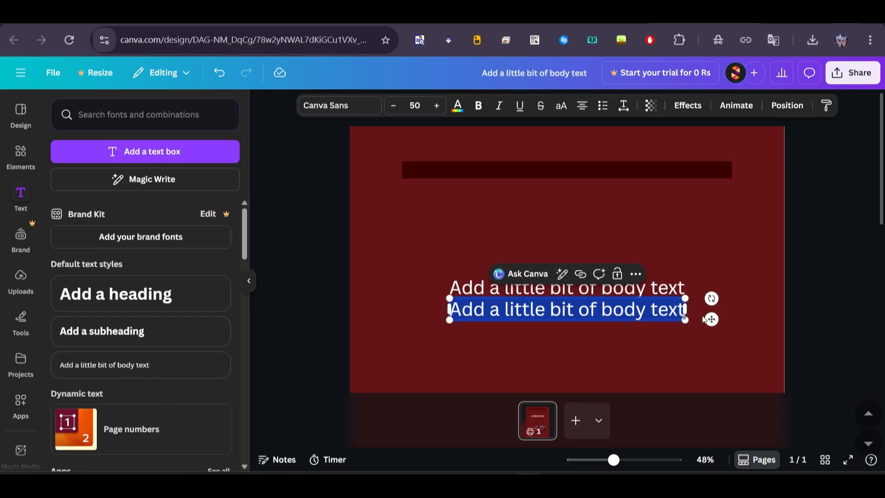
pyautogui.press('BackSpace')
pyautogui.write('Late night drive')
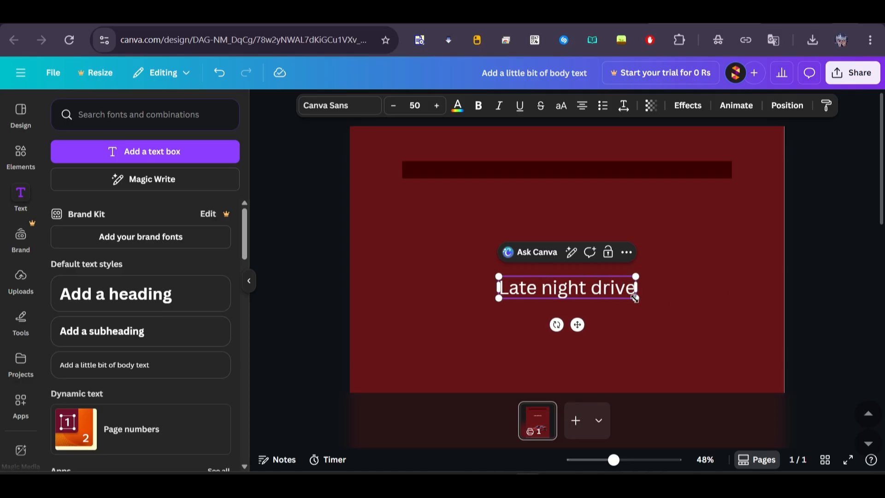
pyautogui.moveTo(635, 298); pyautogui.dragTo(557, 281)
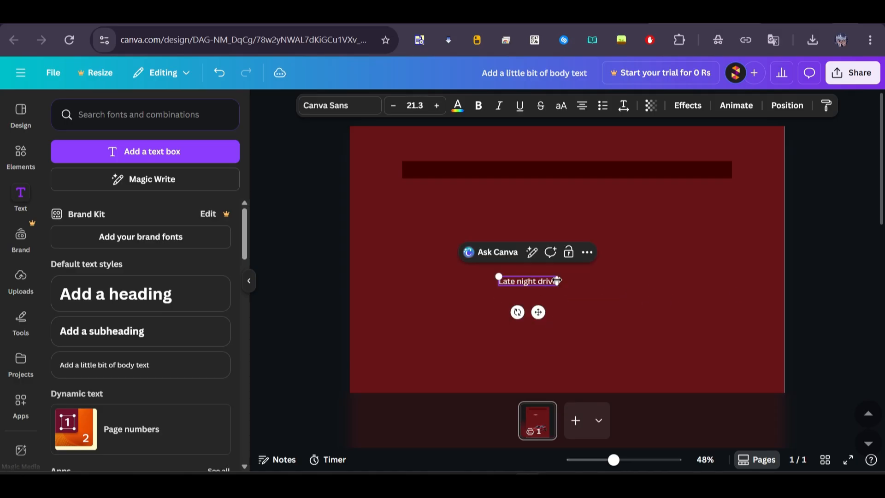
# Step: Style the "Late night drive" text in Glacial Indifference with wider letter spacing, positioned at the left end of the dark bar
pyautogui.click(361, 107)
pyautogui.click(106, 318)
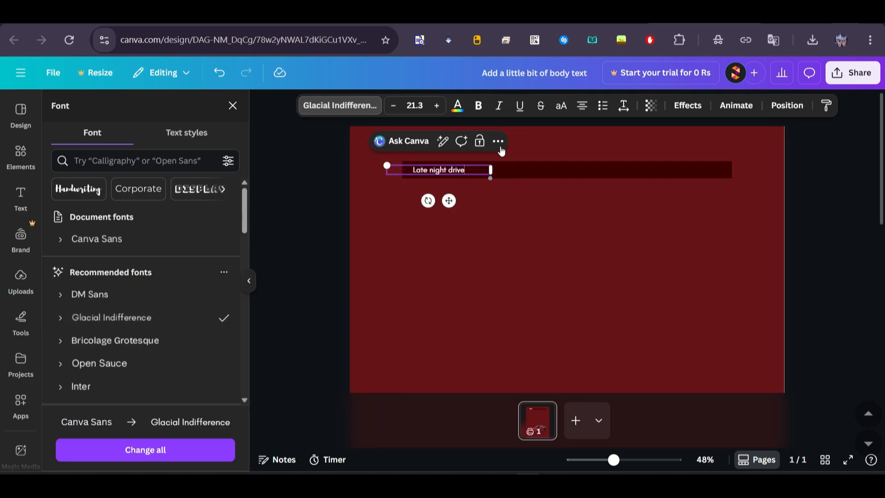
pyautogui.click(624, 106)
pyautogui.moveTo(449, 200); pyautogui.dragTo(465, 199)
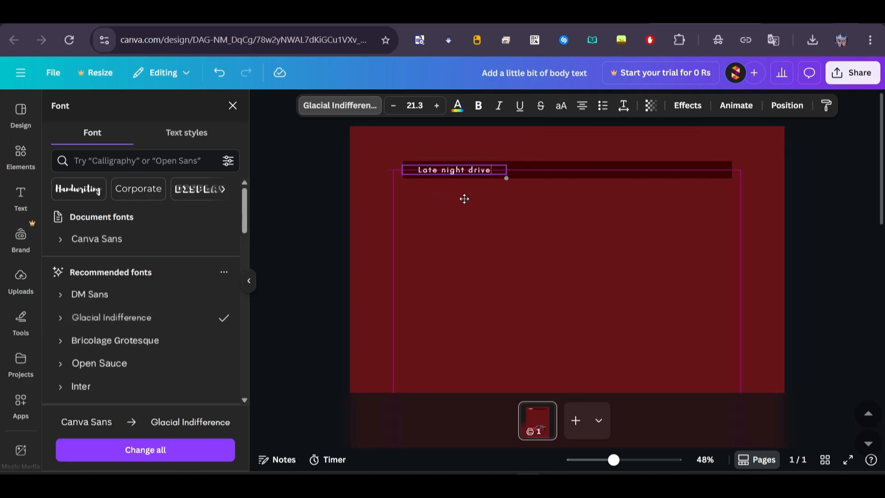
pyautogui.click(335, 203)
# Step: Move the dark bar and its "Late night drive" text together slightly down the page
pyautogui.scroll(-5, 335, 203)
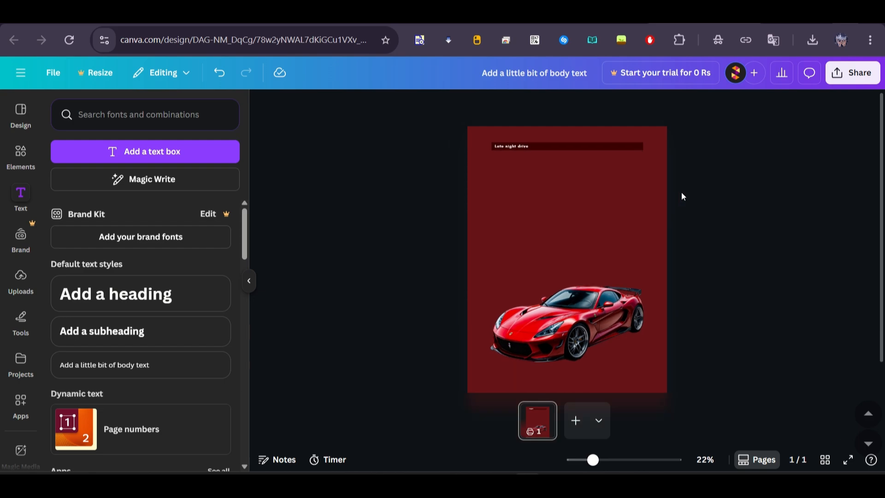
pyautogui.click(549, 148)
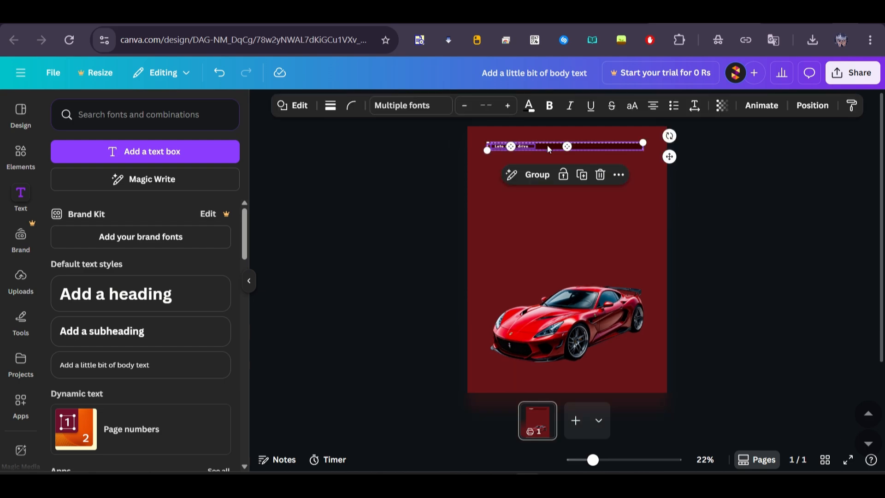
pyautogui.click(758, 187)
# Step: Add a heading reading "Drive" and enlarge it to font size 344, centred just below the dark bar
pyautogui.click(143, 304)
pyautogui.write('Dri')
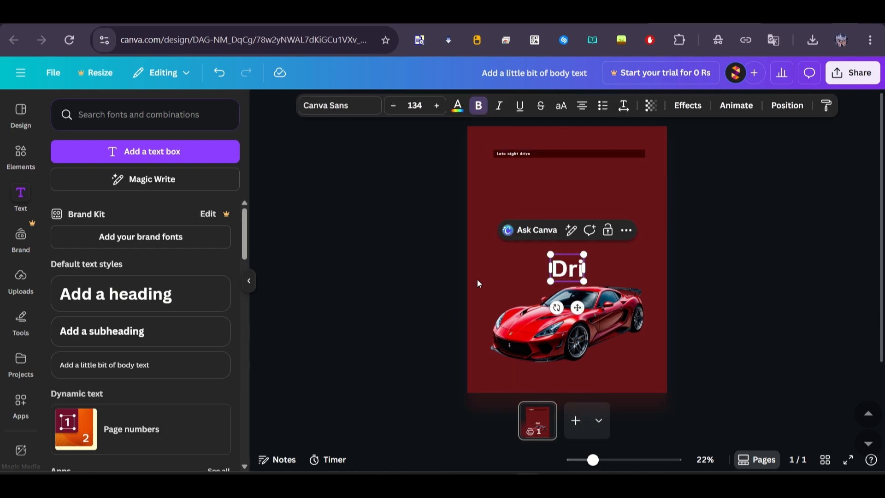
pyautogui.write('ve')
pyautogui.moveTo(538, 254); pyautogui.dragTo(502, 236)
pyautogui.moveTo(598, 238); pyautogui.dragTo(641, 220)
pyautogui.moveTo(548, 254); pyautogui.dragTo(540, 199)
pyautogui.click(546, 252)
pyautogui.moveTo(498, 164); pyautogui.dragTo(491, 160)
pyautogui.moveTo(636, 162); pyautogui.dragTo(643, 163)
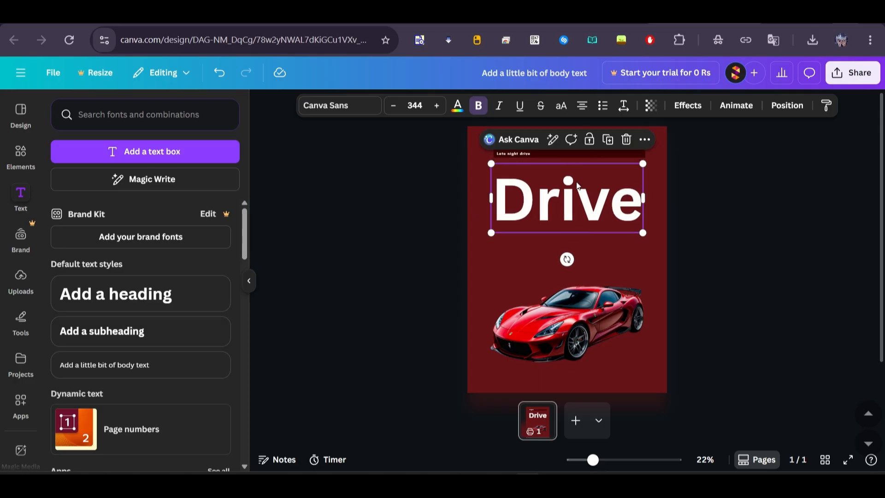
# Step: Colour the "Drive" heading with the pink from the car's photo colours
pyautogui.click(458, 106)
pyautogui.click(168, 323)
pyautogui.click(141, 323)
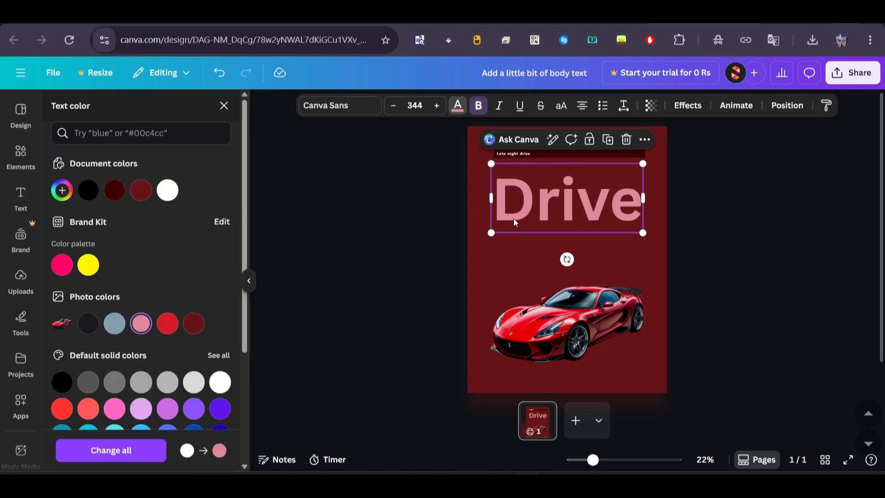
# Step: Duplicate the "Drive" heading twice, stacking the copies evenly down the page
pyautogui.moveTo(514, 219); pyautogui.dragTo(534, 259)
pyautogui.hotkey('ctrl', 'd')
pyautogui.click(419, 166)
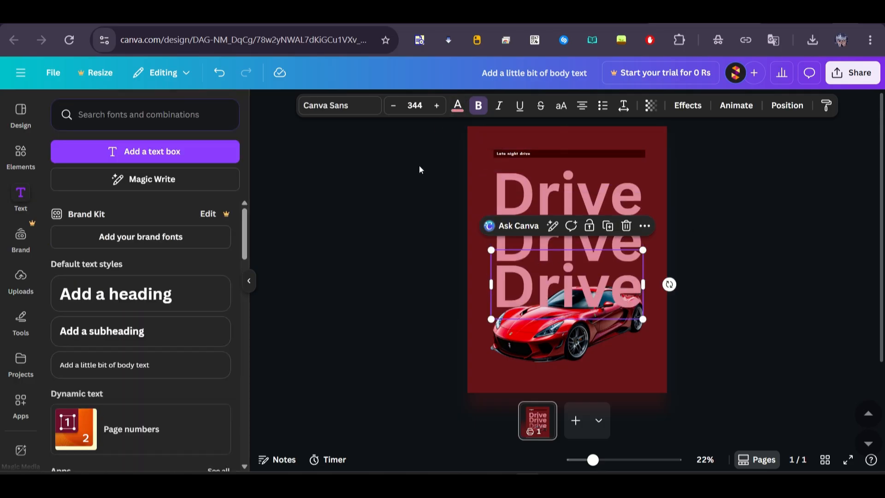
# Step: Select all three stacked "Drive" headings without the car and open their font choices
pyautogui.moveTo(419, 169)
pyautogui.mouseDown()
pyautogui.moveTo(497, 237)
pyautogui.moveTo(502, 253)
pyautogui.mouseUp()
pyautogui.click(502, 253)
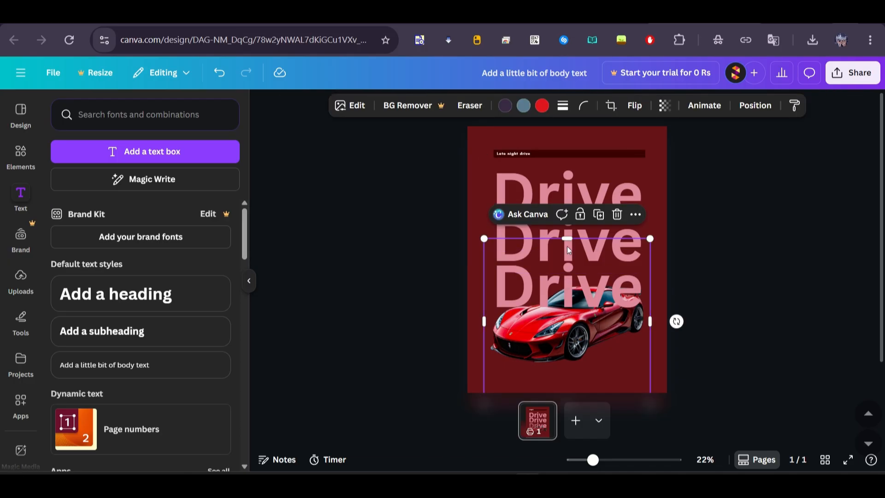
pyautogui.moveTo(472, 201); pyautogui.dragTo(500, 261)
pyautogui.click(348, 109)
pyautogui.scroll(-8, 191, 285)
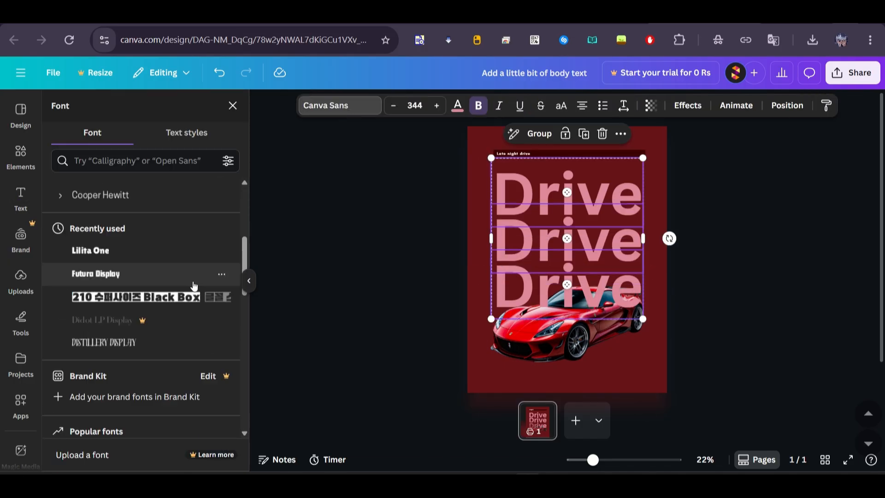
# Step: Try the Anton font on the three "Drive" headings
pyautogui.click(179, 315)
pyautogui.click(178, 337)
pyautogui.scroll(5, 115, 388)
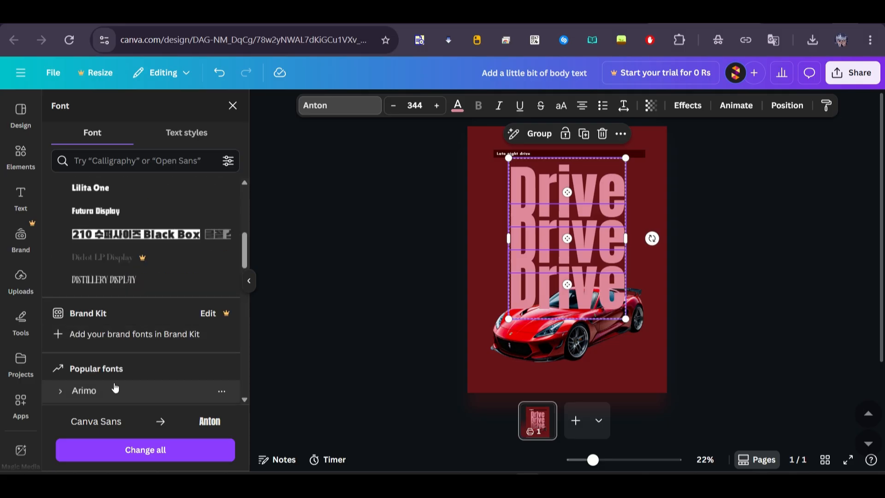
# Step: Change the font of the three "Drive" headings to Futura Display
pyautogui.scroll(-2, 116, 219)
pyautogui.click(116, 219)
pyautogui.scroll(-3, 122, 310)
pyautogui.click(122, 336)
pyautogui.scroll(-3, 122, 341)
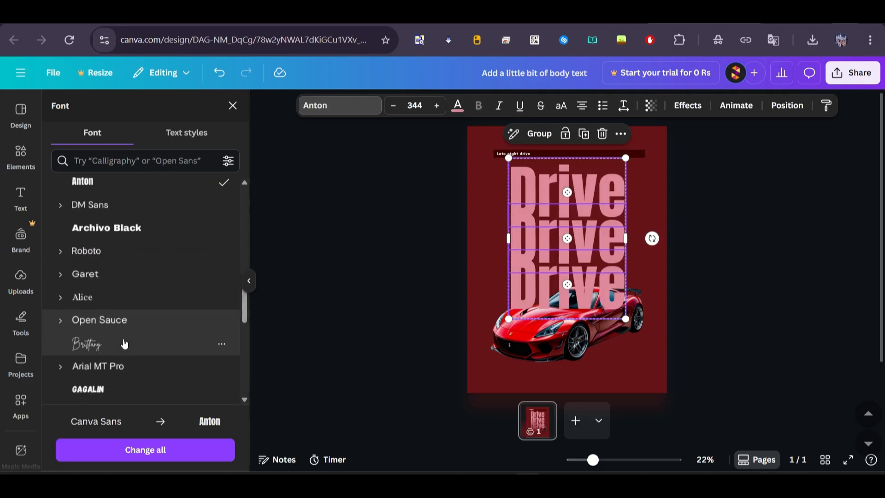
pyautogui.scroll(10, 124, 344)
pyautogui.scroll(-4, 124, 343)
pyautogui.click(97, 253)
pyautogui.click(358, 223)
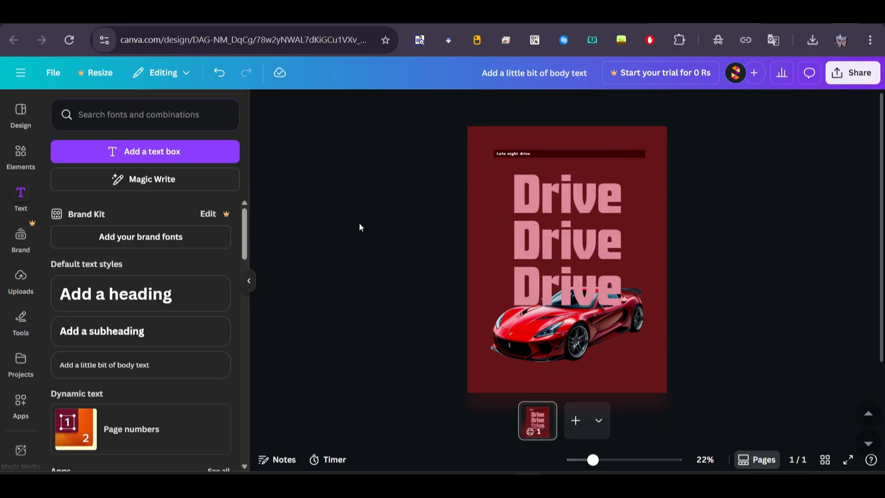
pyautogui.click(515, 158)
pyautogui.moveTo(512, 159); pyautogui.dragTo(501, 151)
pyautogui.hotkey('ctrl', 'z')
# Step: Enlarge the three "Drive" headings together to font size 482 so they span the dark bar's width
pyautogui.moveTo(430, 170); pyautogui.dragTo(518, 277)
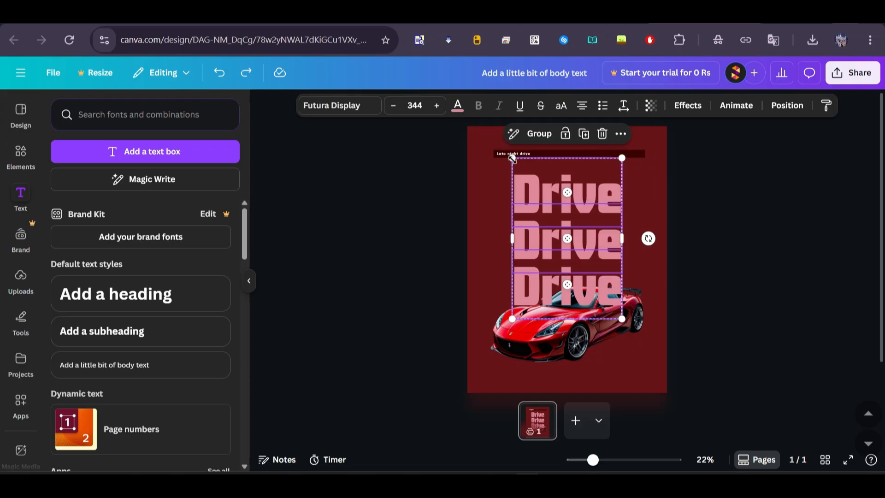
pyautogui.moveTo(513, 158); pyautogui.dragTo(501, 141)
pyautogui.moveTo(622, 319); pyautogui.dragTo(647, 356)
pyautogui.moveTo(501, 142); pyautogui.dragTo(493, 129)
pyautogui.click(762, 213)
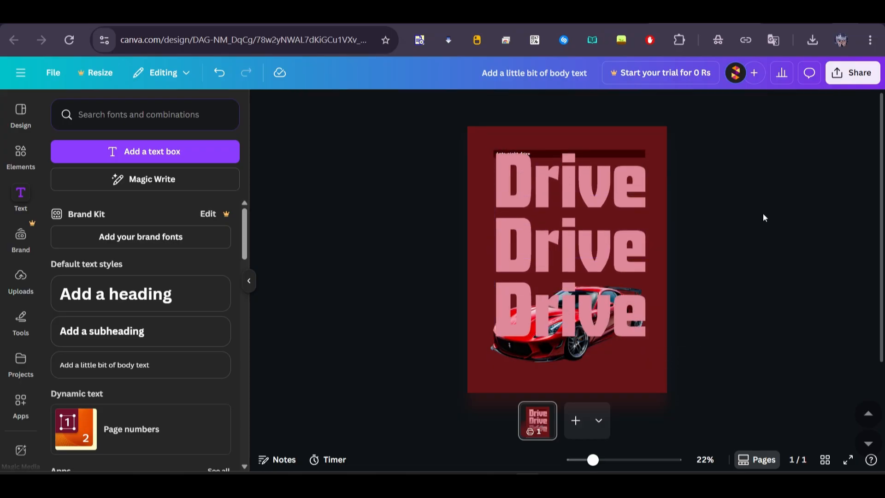
# Step: Move the middle and top "Drive" headings down to clear the dark bar, and layer all three headings behind the red car
pyautogui.moveTo(577, 290); pyautogui.dragTo(574, 254)
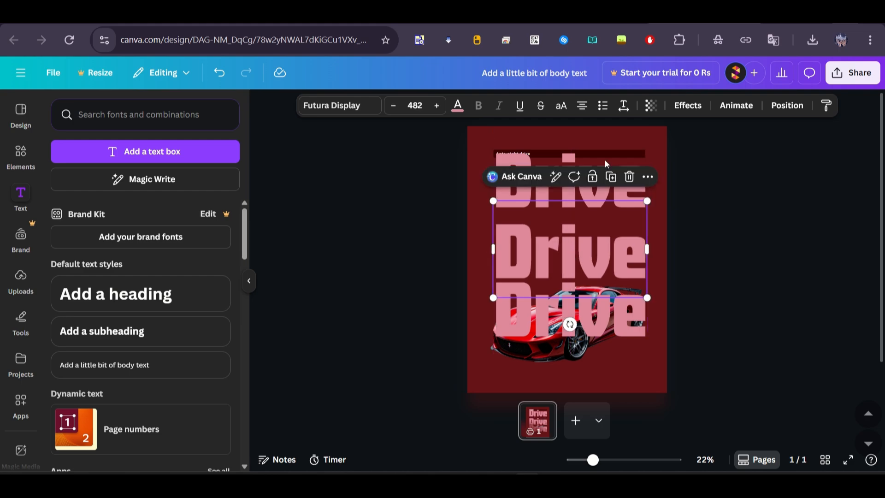
pyautogui.moveTo(605, 160); pyautogui.dragTo(607, 172)
pyautogui.moveTo(429, 184); pyautogui.dragTo(499, 284)
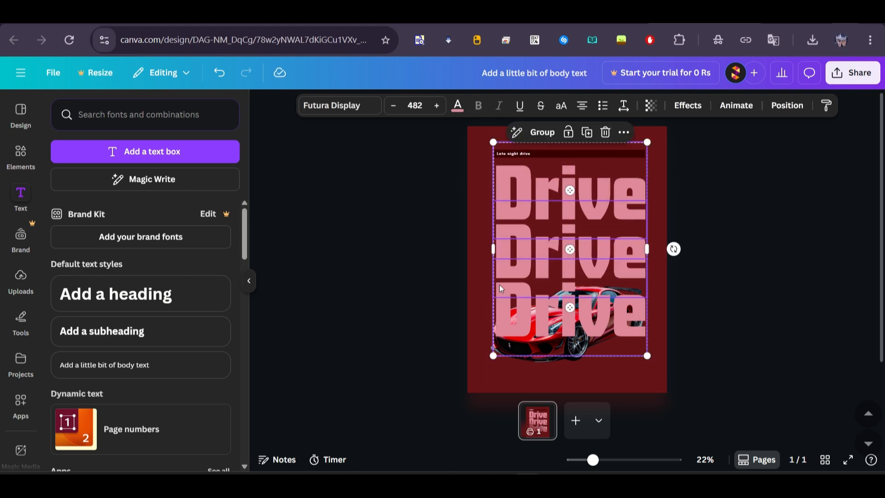
pyautogui.rightClick(499, 284)
pyautogui.moveTo(537, 292)
pyautogui.click(724, 361)
# Step: Position the red car over the lowest "Drive" heading and tighten the vertical spacing of the three headings
pyautogui.click(564, 330)
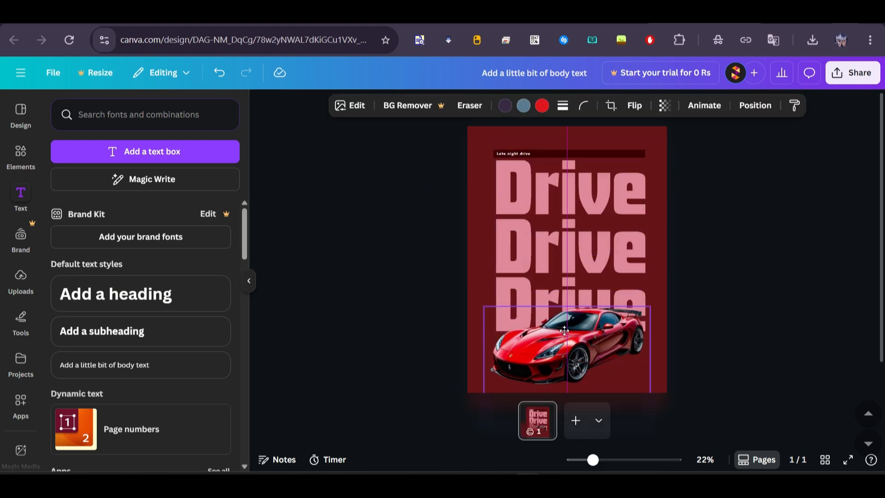
pyautogui.moveTo(564, 331); pyautogui.dragTo(565, 317)
pyautogui.click(503, 286)
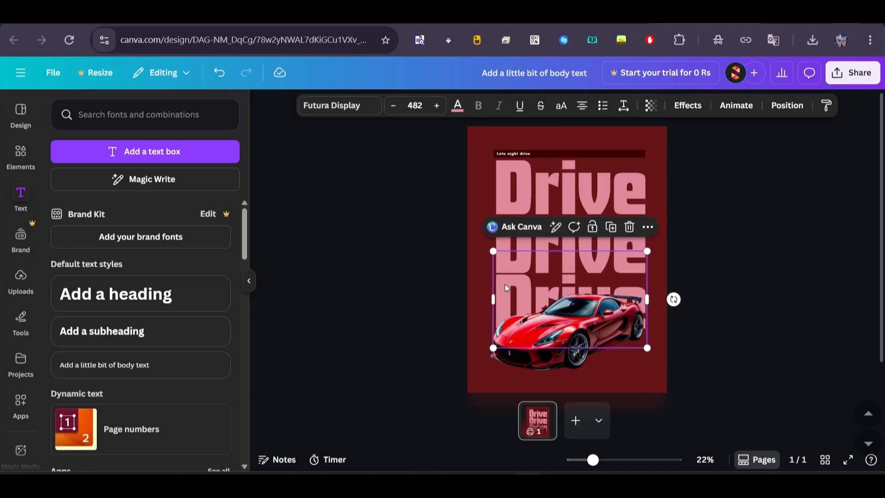
pyautogui.click(518, 202)
pyautogui.moveTo(510, 184); pyautogui.dragTo(510, 186)
pyautogui.moveTo(425, 177); pyautogui.dragTo(497, 279)
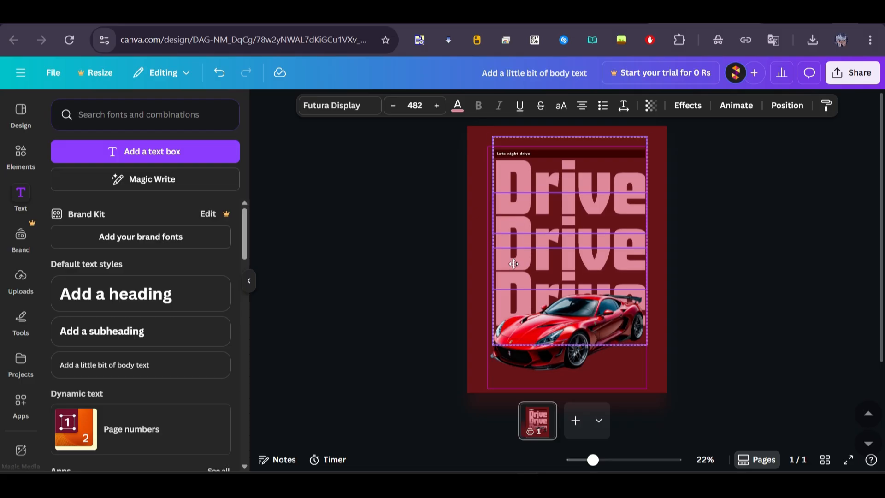
pyautogui.click(498, 295)
# Step: Resize the red car to about the headings' width and centre it over the lowest "Drive" heading
pyautogui.moveTo(484, 286); pyautogui.dragTo(458, 267)
pyautogui.moveTo(499, 289); pyautogui.dragTo(516, 294)
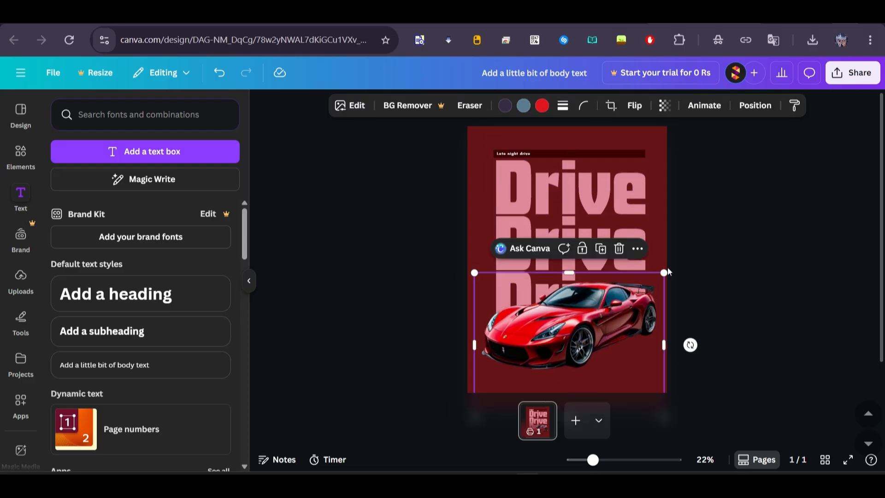
pyautogui.moveTo(667, 272); pyautogui.dragTo(639, 293)
pyautogui.moveTo(580, 328); pyautogui.dragTo(554, 331)
pyautogui.click(679, 324)
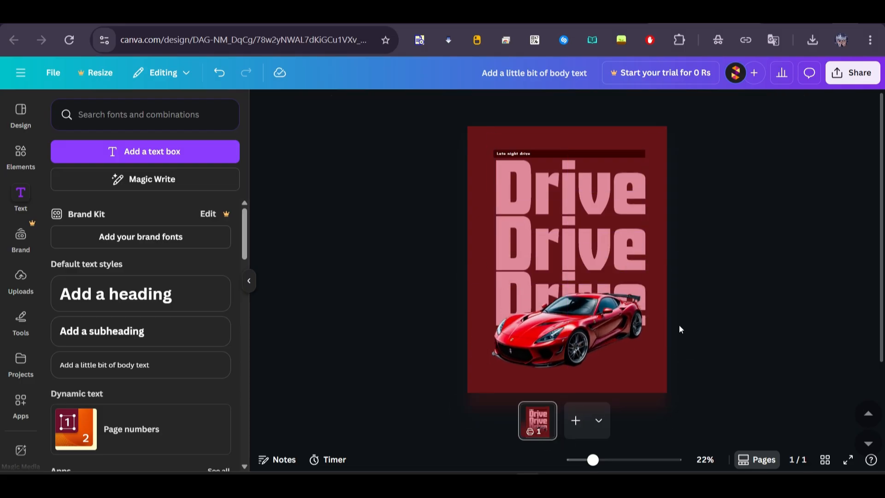
# Step: Select the poster's headings, bar and car together and nudge them slightly upward
pyautogui.scroll(-1, 679, 325)
pyautogui.moveTo(479, 137); pyautogui.dragTo(592, 282)
pyautogui.moveTo(594, 302); pyautogui.dragTo(594, 298)
pyautogui.click(343, 251)
# Step: Add a heading to the poster and replace its text with "NIGHT"
pyautogui.click(141, 299)
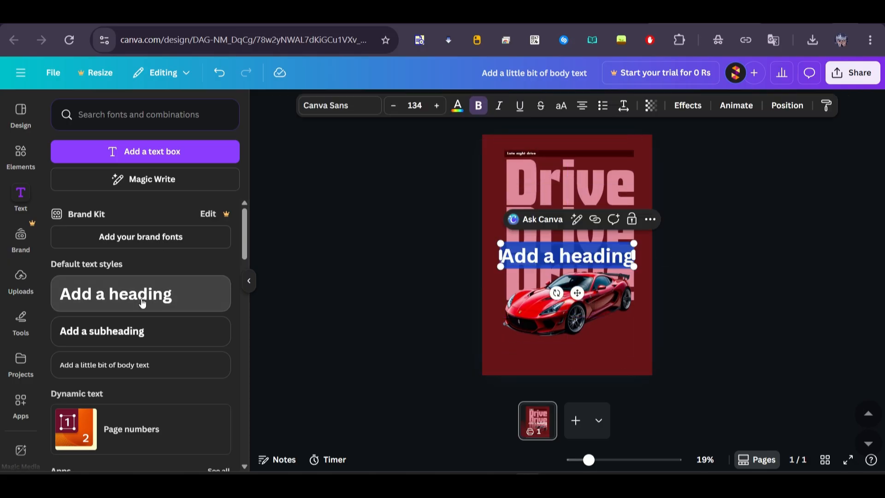
pyautogui.doubleClick(528, 257)
pyautogui.write('CITY')
pyautogui.press('BackSpace')
pyautogui.press('BackSpace')
pyautogui.press('BackSpace')
pyautogui.press('BackSpace')
pyautogui.write('NIGHT')
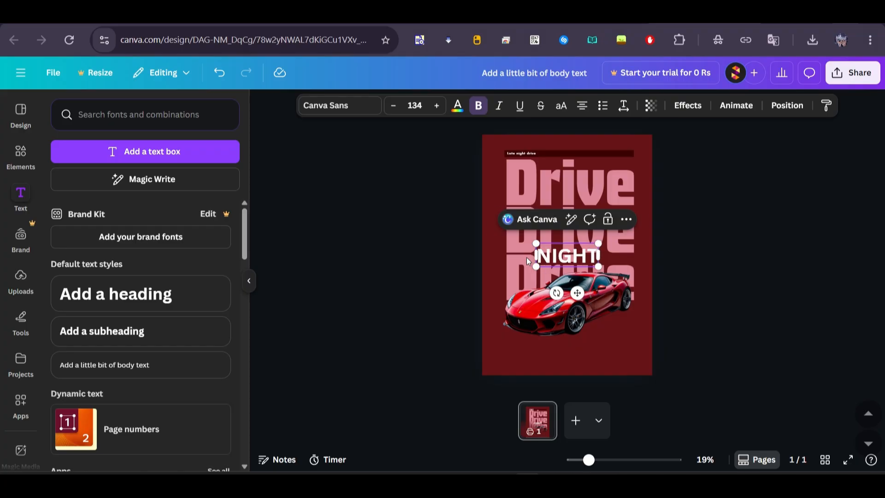
# Step: Change the font of the "NIGHT" heading to Brittany
pyautogui.hotkey('ctrl', 'a')
pyautogui.click(346, 111)
pyautogui.scroll(-7, 164, 310)
pyautogui.click(161, 329)
pyautogui.click(527, 256)
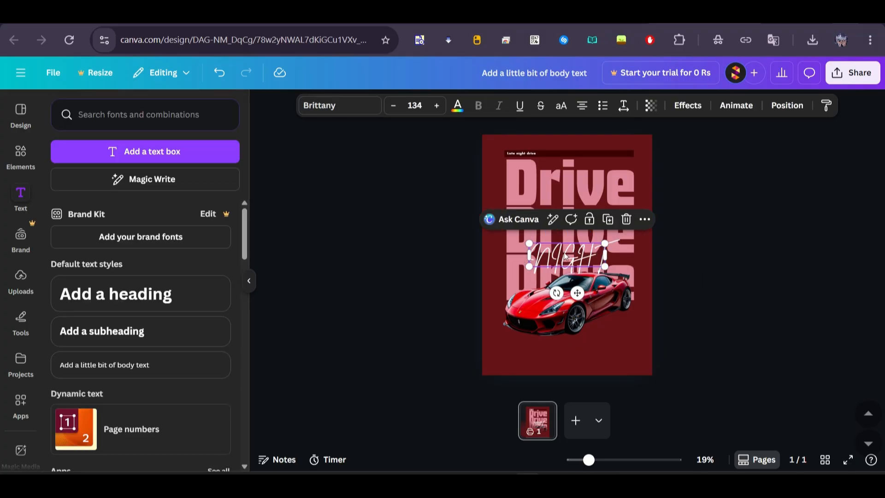
# Step: Place the "NIGHT" text over the car's rear wheel area, extending just past the right side of the headings
pyautogui.moveTo(564, 251); pyautogui.dragTo(607, 327)
pyautogui.click(732, 327)
pyautogui.scroll(1, 732, 327)
pyautogui.moveTo(557, 311); pyautogui.dragTo(582, 319)
pyautogui.click(708, 317)
pyautogui.scroll(-1, 708, 316)
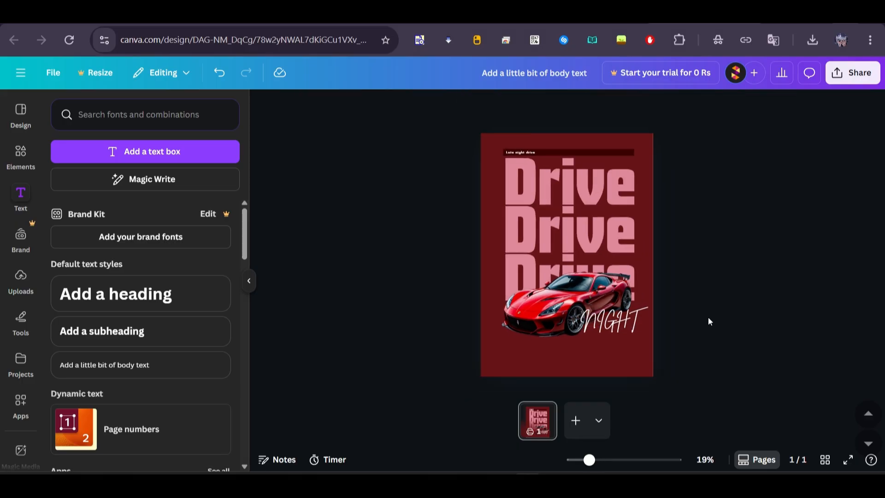
# Step: Add a square shape, stretch it to the full page width and place it over the bottom third of the poster
pyautogui.click(20, 157)
pyautogui.click(65, 253)
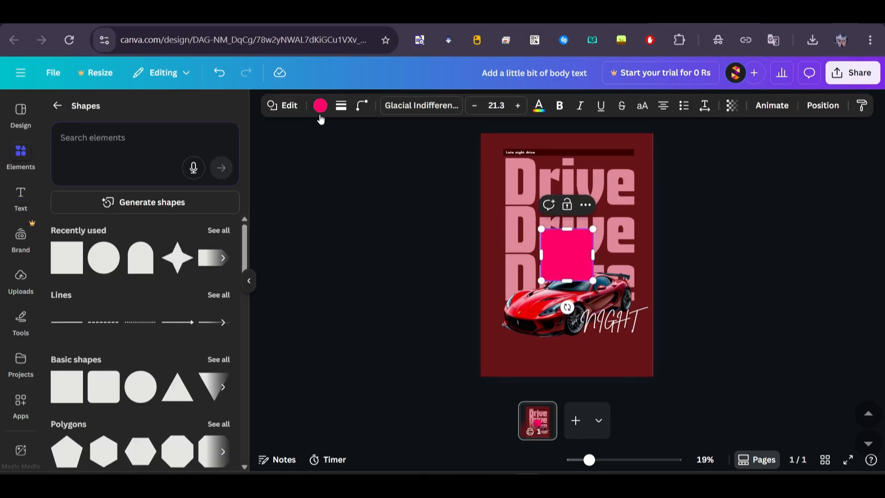
pyautogui.click(321, 106)
pyautogui.moveTo(541, 258); pyautogui.dragTo(480, 256)
pyautogui.moveTo(593, 254); pyautogui.dragTo(652, 254)
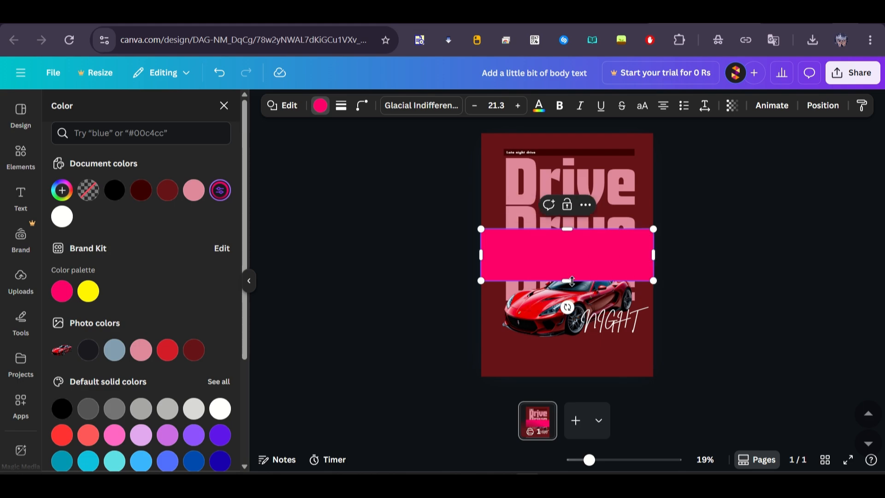
pyautogui.moveTo(567, 281); pyautogui.dragTo(566, 320)
pyautogui.moveTo(533, 252); pyautogui.dragTo(535, 308)
# Step: Give the bottom rectangle a gradient fill from dark red #9D1D1D to black #000000
pyautogui.click(63, 198)
pyautogui.click(167, 218)
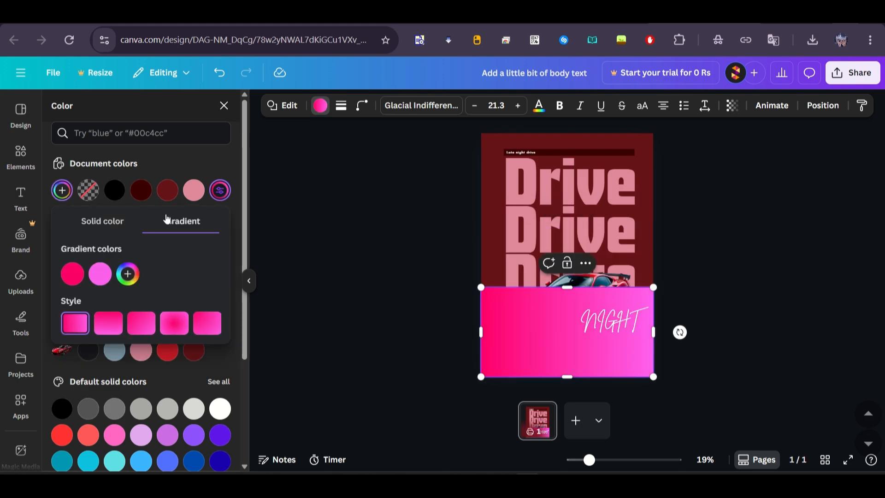
pyautogui.click(72, 274)
pyautogui.moveTo(123, 332); pyautogui.dragTo(69, 365)
pyautogui.click(98, 277)
pyautogui.moveTo(112, 323); pyautogui.dragTo(227, 325)
pyautogui.click(185, 273)
# Step: Make the rectangle's gradient run vertically and fade its #9D1D1D colour to full transparency
pyautogui.click(109, 323)
pyautogui.moveTo(99, 277); pyautogui.dragTo(67, 280)
pyautogui.click(72, 274)
pyautogui.moveTo(103, 392); pyautogui.dragTo(81, 393)
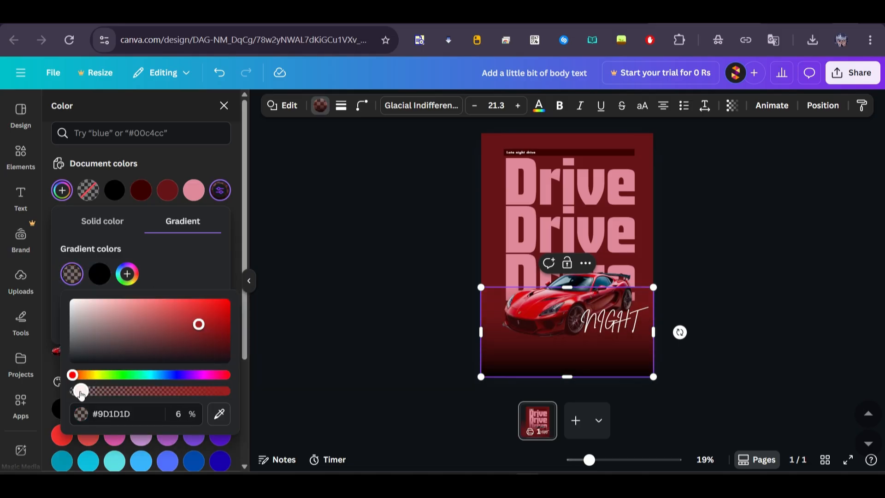
pyautogui.press('Escape')
# Step: Extend the gradient rectangle's top edge upward to cover the lowest "Drive" heading
pyautogui.rightClick(585, 277)
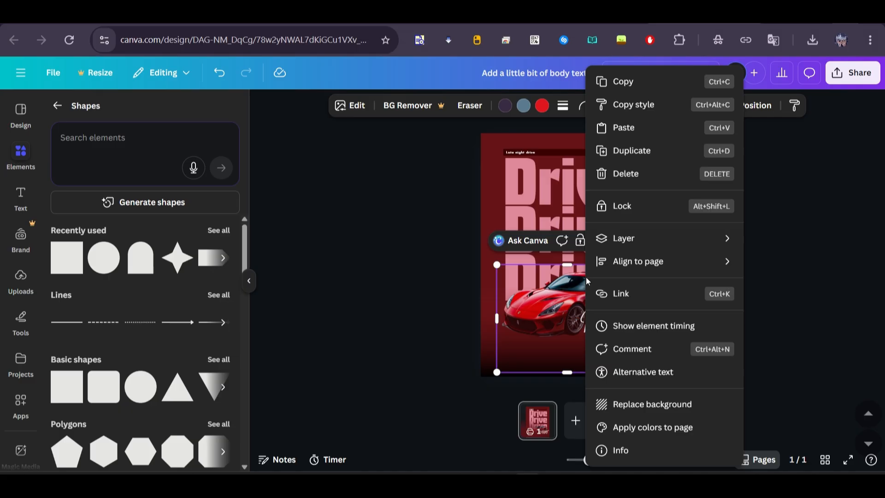
pyautogui.click(434, 316)
pyautogui.click(565, 356)
pyautogui.moveTo(568, 278); pyautogui.dragTo(569, 241)
pyautogui.click(751, 258)
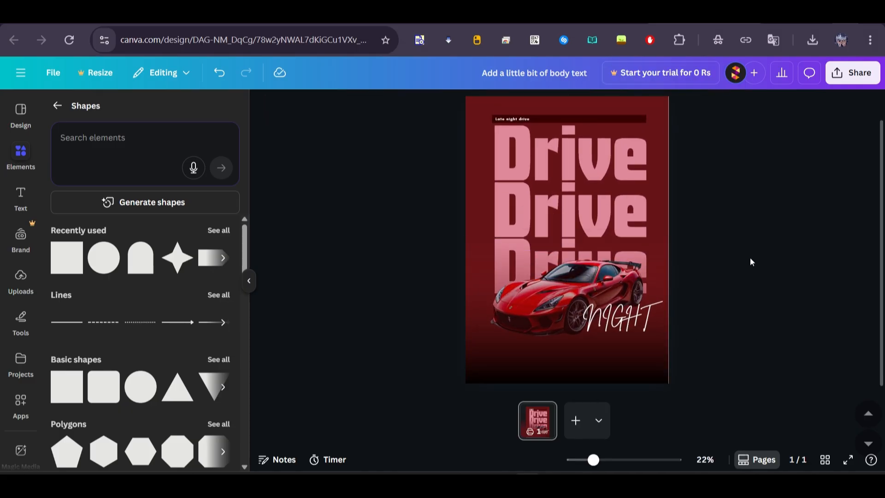
# Step: Try 22% opacity on the gradient's #9D1D1D colour with a shorter rectangle, and undo both changes
pyautogui.click(632, 319)
pyautogui.click(565, 356)
pyautogui.click(320, 105)
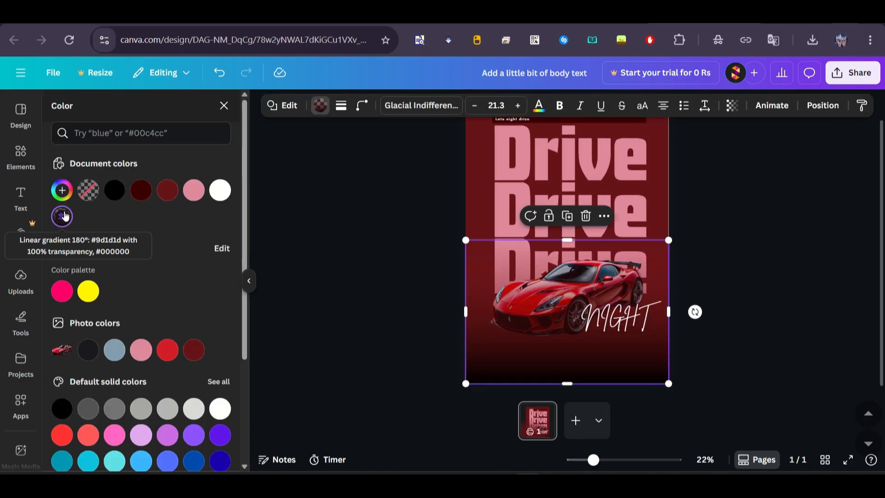
pyautogui.click(61, 216)
pyautogui.click(72, 274)
pyautogui.moveTo(72, 391); pyautogui.dragTo(108, 392)
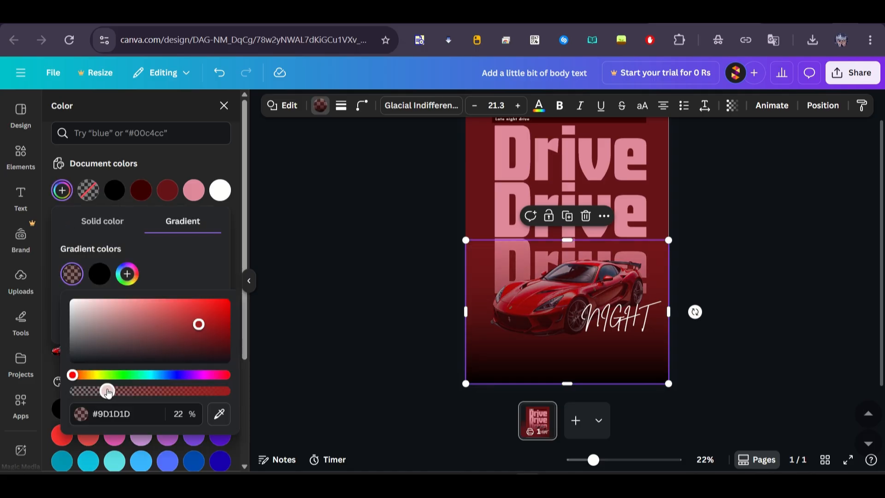
pyautogui.moveTo(570, 241); pyautogui.dragTo(570, 279)
pyautogui.click(774, 255)
pyautogui.hotkey('ctrl', 'z')
pyautogui.hotkey('ctrl', 'z')
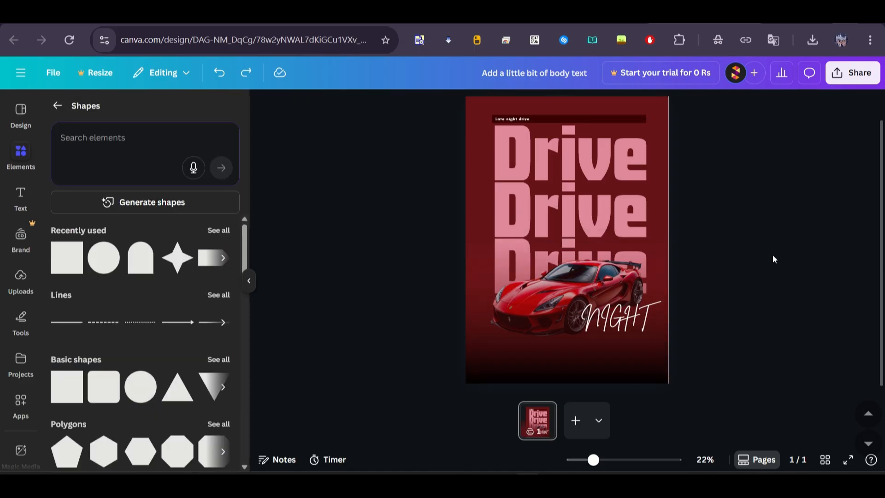
# Step: Add a heading to the poster and replace its text with "Introduction"
pyautogui.scroll(-1, 773, 256)
pyautogui.click(21, 198)
pyautogui.click(113, 295)
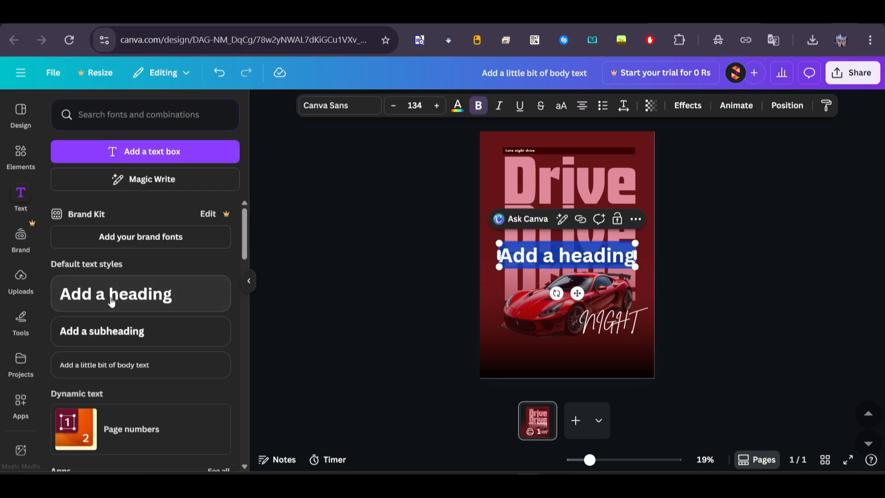
pyautogui.scroll(3, 609, 317)
pyautogui.scroll(1, 607, 313)
pyautogui.write('Introduction')
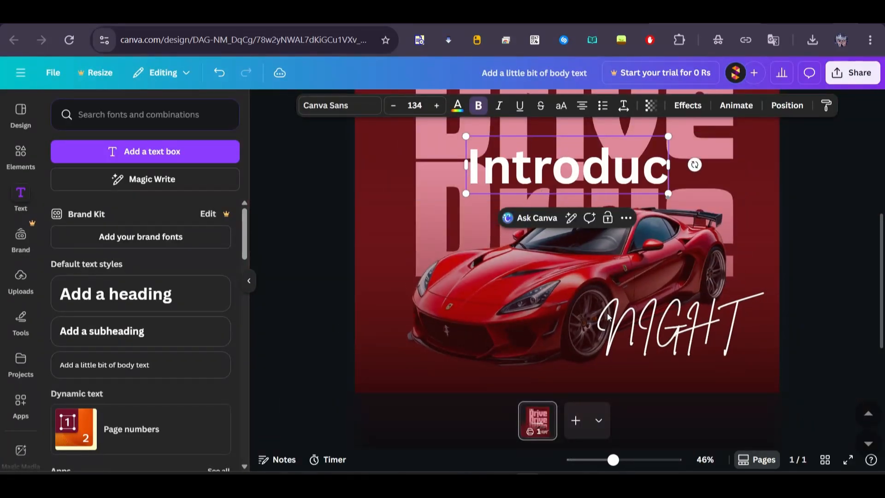
# Step: Shrink the "Introduction" text to font size 21.9 and place it in the dark area below the car
pyautogui.scroll(-1, 607, 314)
pyautogui.moveTo(675, 225); pyautogui.dragTo(545, 200)
pyautogui.scroll(-2, 545, 201)
pyautogui.moveTo(512, 134); pyautogui.dragTo(505, 309)
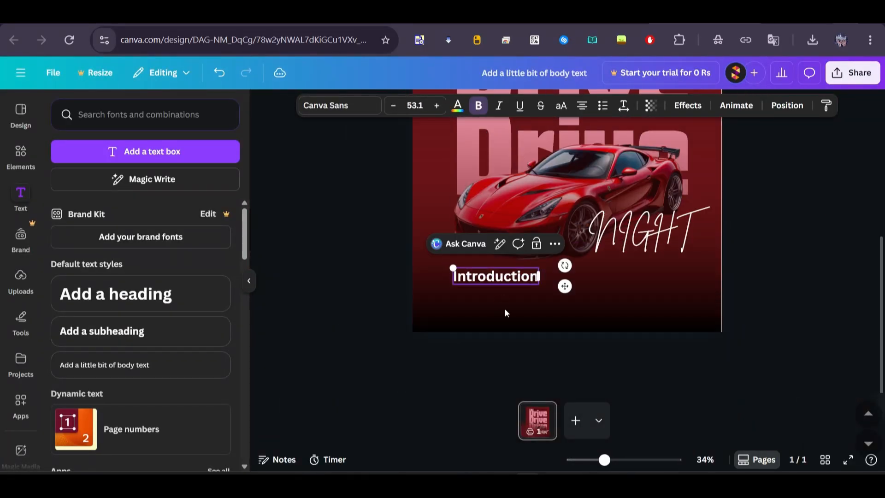
pyautogui.scroll(2, 505, 308)
pyautogui.moveTo(389, 246); pyautogui.dragTo(467, 261)
pyautogui.click(303, 253)
pyautogui.scroll(1, 302, 252)
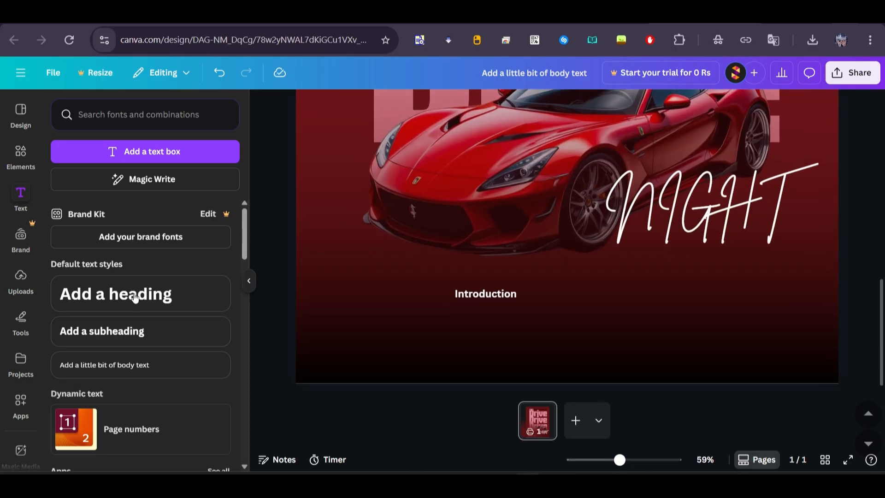
# Step: Add a pink square shape and shrink it to about the height of the "Introduction" text
pyautogui.click(21, 156)
pyautogui.click(66, 258)
pyautogui.moveTo(649, 351); pyautogui.dragTo(549, 251)
pyautogui.scroll(-3, 547, 250)
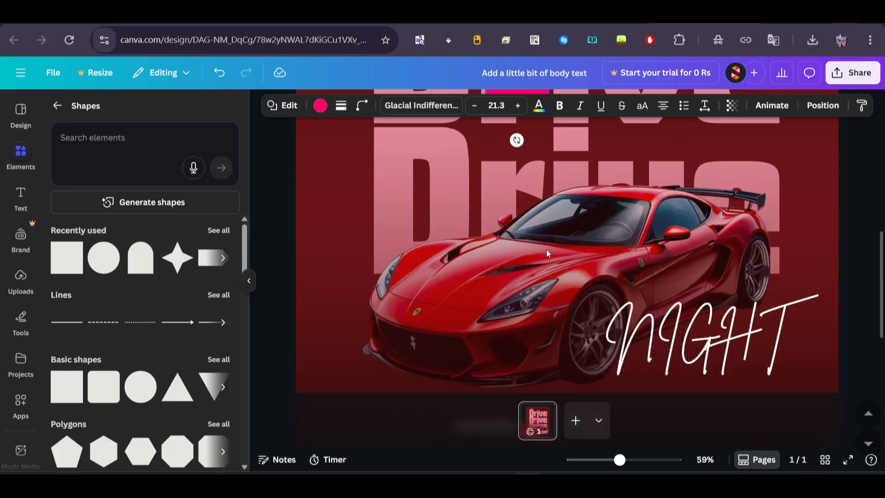
pyautogui.scroll(1, 526, 145)
pyautogui.click(651, 160)
pyautogui.scroll(-4, 510, 345)
# Step: Place the small pink square left of "Introduction" and bring the text closer to it
pyautogui.moveTo(521, 159); pyautogui.dragTo(435, 317)
pyautogui.scroll(5, 497, 330)
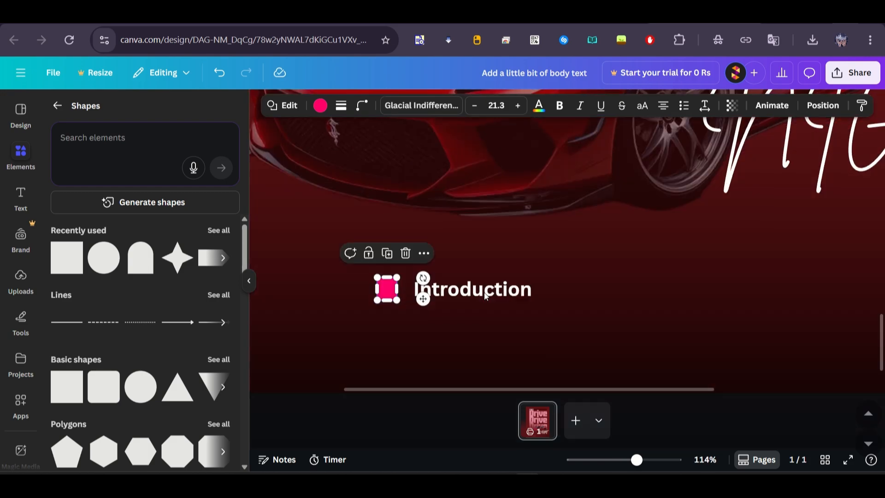
pyautogui.moveTo(487, 292); pyautogui.dragTo(478, 292)
pyautogui.click(390, 287)
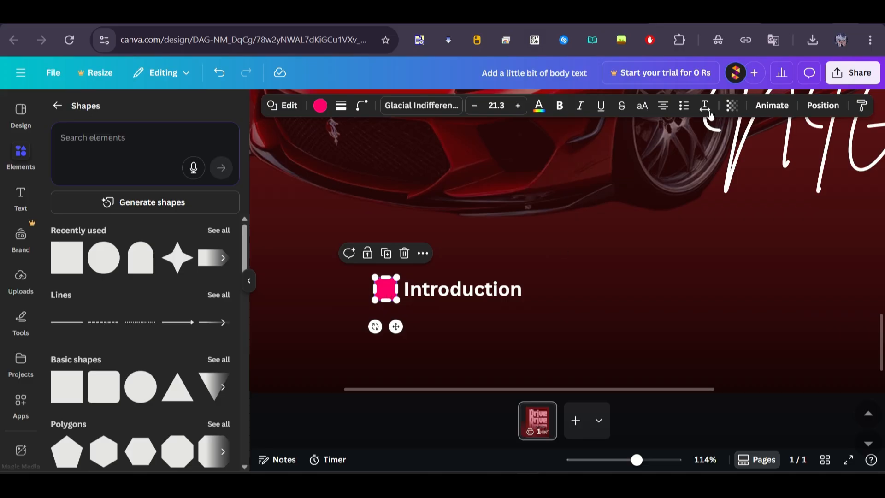
pyautogui.click(320, 105)
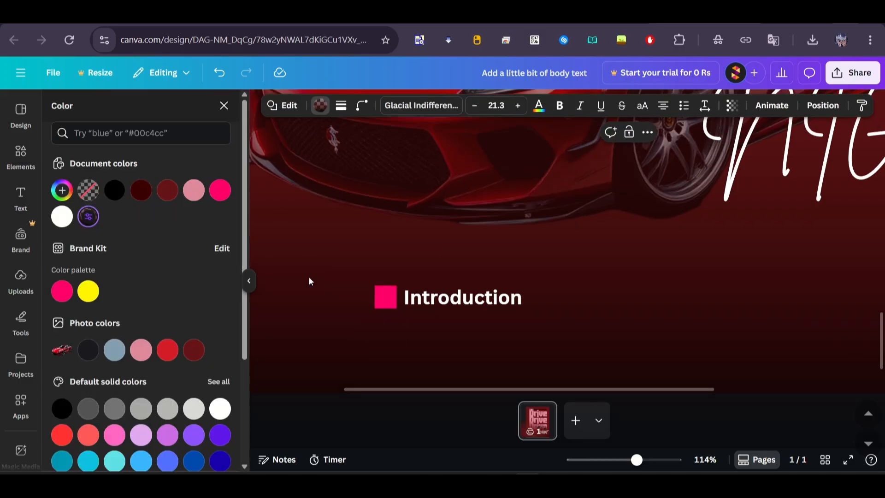
# Step: Add a heading reading "1" and shrink it to font size 14.3 for the pink square
pyautogui.click(21, 198)
pyautogui.click(125, 288)
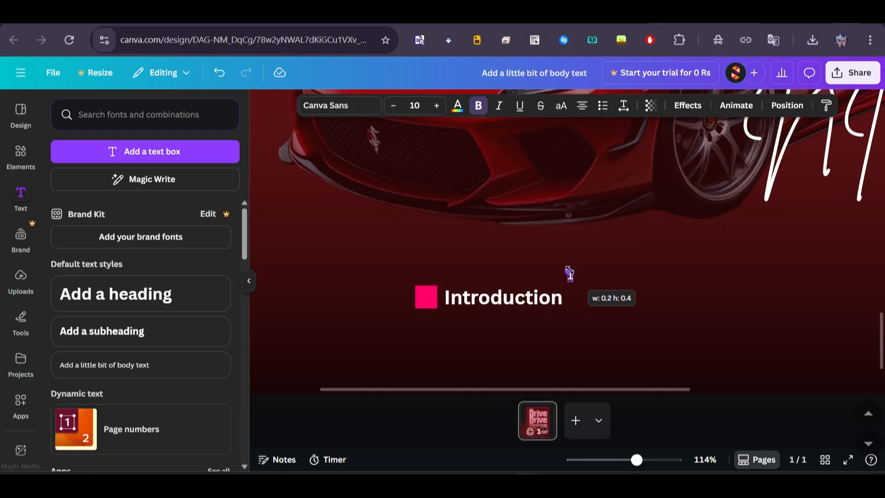
pyautogui.moveTo(569, 271); pyautogui.dragTo(566, 267)
# Step: Colour the "1" black, enlarge it to font size 18.4 and centre it inside the pink square
pyautogui.click(459, 108)
pyautogui.click(88, 191)
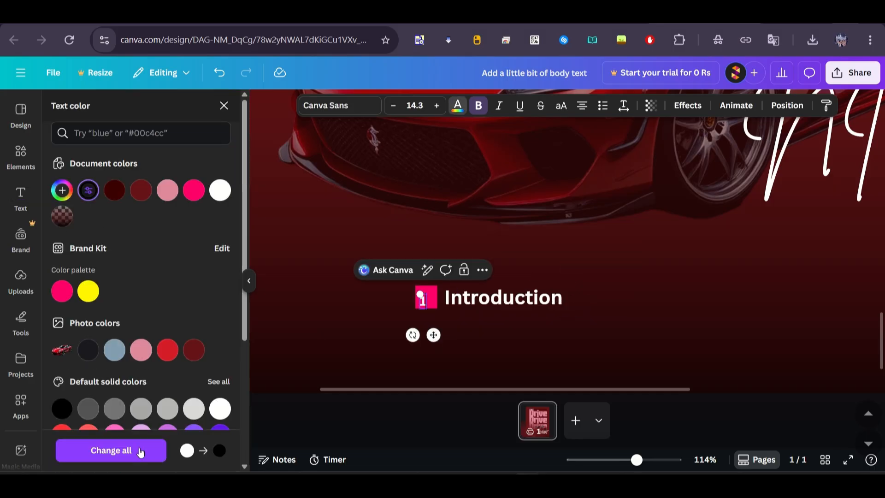
pyautogui.click(431, 337)
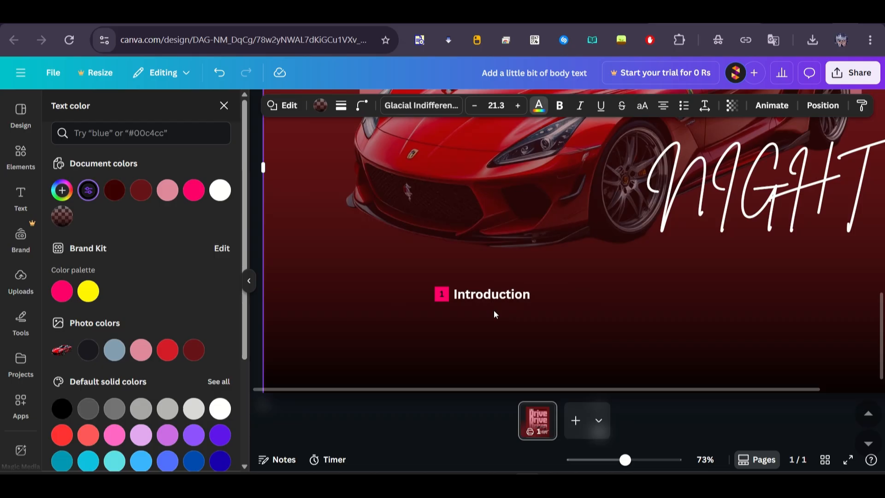
pyautogui.scroll(-3, 494, 310)
pyautogui.click(348, 308)
pyautogui.scroll(5, 507, 312)
pyautogui.click(396, 346)
pyautogui.moveTo(391, 337); pyautogui.dragTo(390, 332)
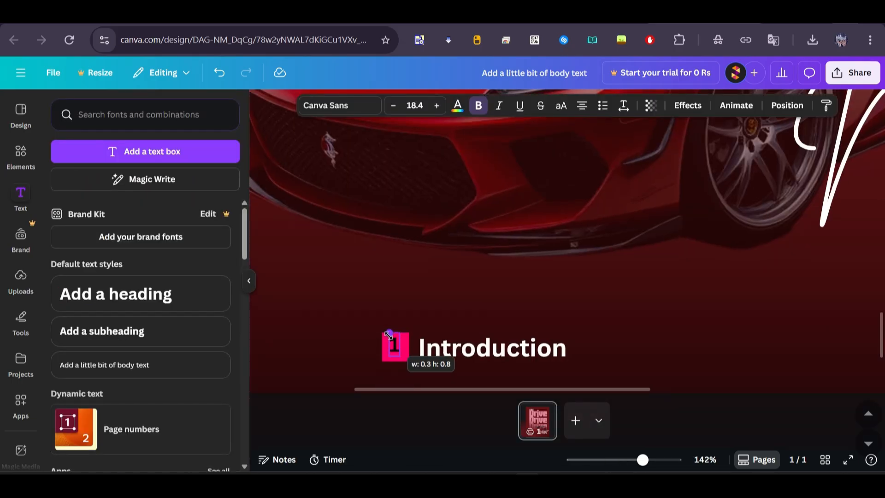
# Step: Move the "1", its pink square and the "Introduction" text left toward the headings' left edge, keeping them in one row
pyautogui.scroll(-5, 405, 383)
pyautogui.moveTo(454, 370); pyautogui.dragTo(453, 305)
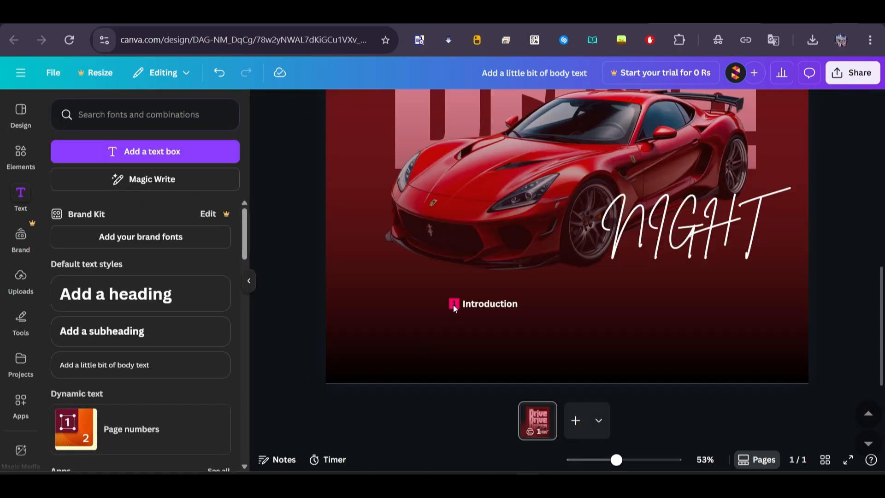
pyautogui.scroll(3, 452, 295)
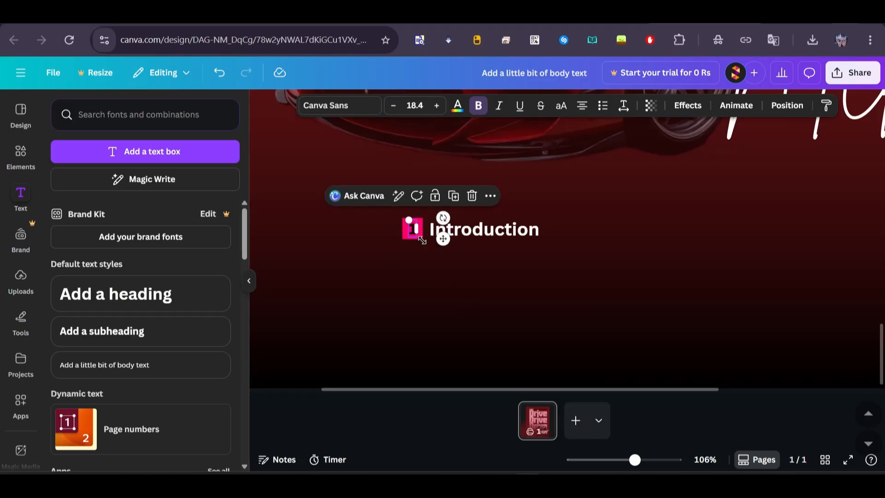
pyautogui.moveTo(441, 238); pyautogui.dragTo(319, 235)
pyautogui.moveTo(407, 238); pyautogui.dragTo(312, 240)
pyautogui.moveTo(484, 229); pyautogui.dragTo(367, 229)
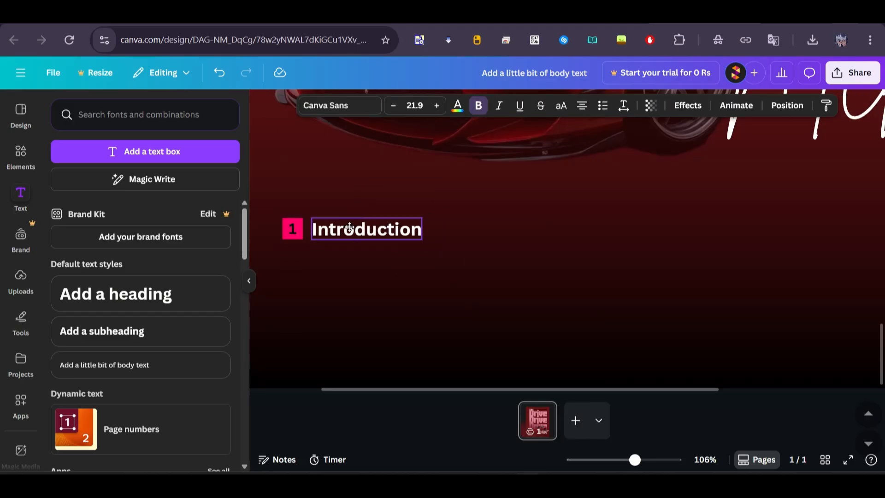
# Step: Shorten the bottom gradient from above so it starts at the car's roof, and nudge the car slightly left
pyautogui.scroll(-8, 391, 236)
pyautogui.moveTo(449, 342); pyautogui.dragTo(528, 352)
pyautogui.click(695, 342)
pyautogui.moveTo(580, 367); pyautogui.dragTo(571, 367)
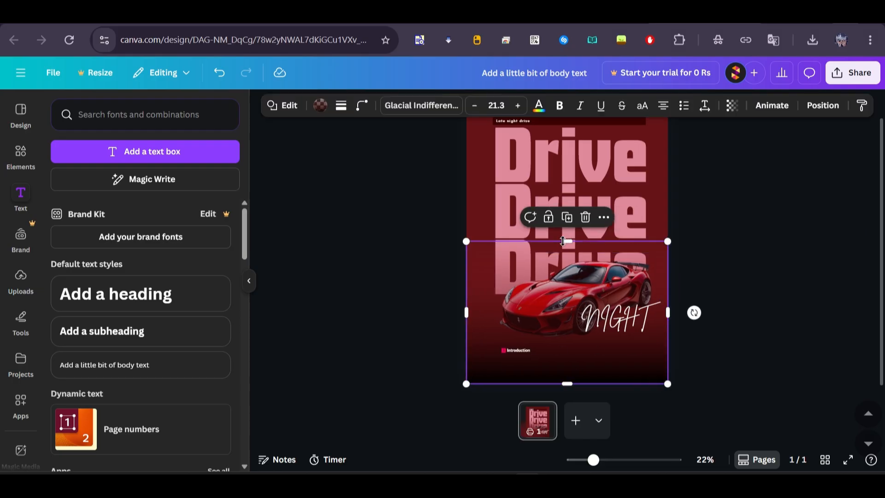
pyautogui.moveTo(562, 241); pyautogui.dragTo(565, 306)
pyautogui.click(632, 285)
pyautogui.moveTo(632, 285); pyautogui.dragTo(623, 285)
pyautogui.click(595, 352)
pyautogui.moveTo(567, 306); pyautogui.dragTo(567, 265)
pyautogui.click(723, 248)
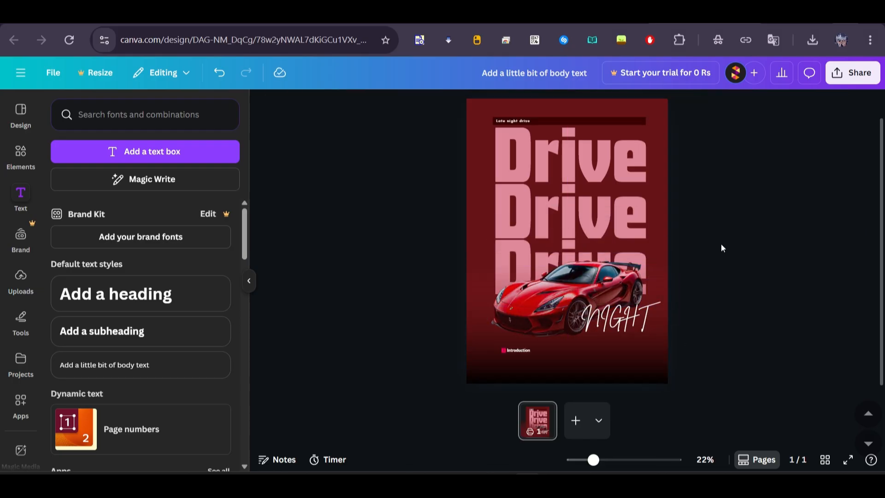
# Step: Paste the pinned Lorem Ipsum paragraph from the clipboard history and delete everything after "type specimen book."
pyautogui.press('super+period')
pyautogui.click(775, 72)
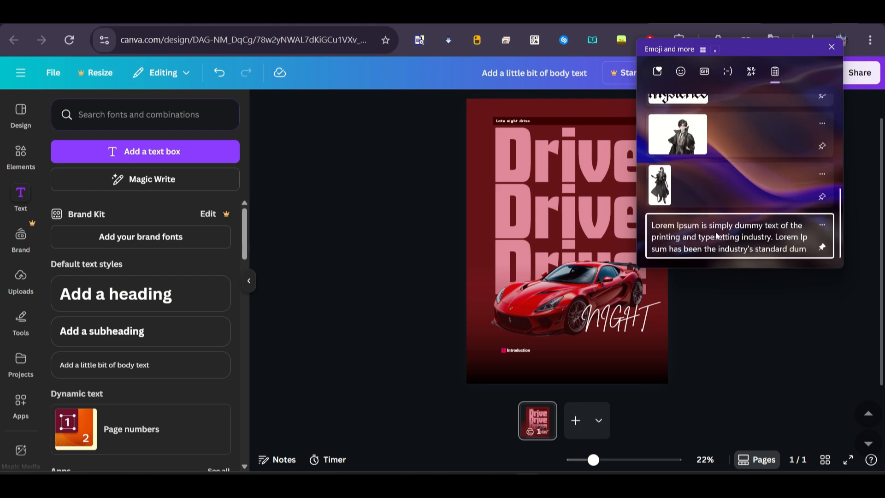
pyautogui.click(716, 236)
pyautogui.scroll(5, 549, 244)
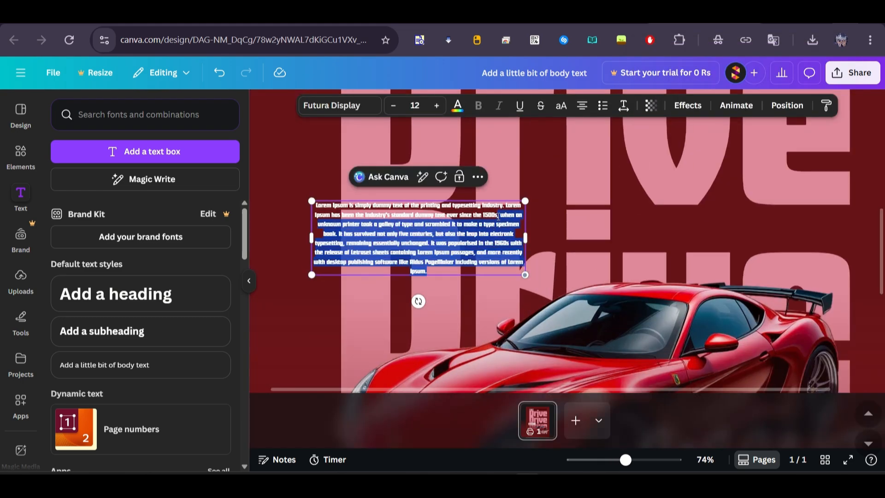
pyautogui.moveTo(498, 216); pyautogui.dragTo(338, 234)
pyautogui.press('BackSpace')
# Step: Format the paragraph in Roboto at font size 8, left-aligned, and narrow its text box to a small column
pyautogui.hotkey('ctrl', 'a')
pyautogui.click(339, 105)
pyautogui.click(185, 239)
pyautogui.scroll(-4, 548, 245)
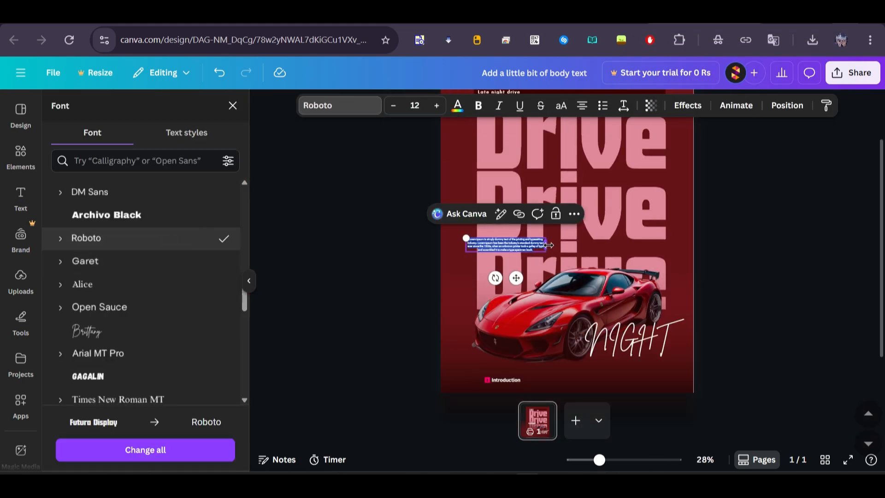
pyautogui.click(393, 106)
pyautogui.click(393, 106)
pyautogui.click(394, 105)
pyautogui.click(393, 105)
pyautogui.scroll(-2, 565, 104)
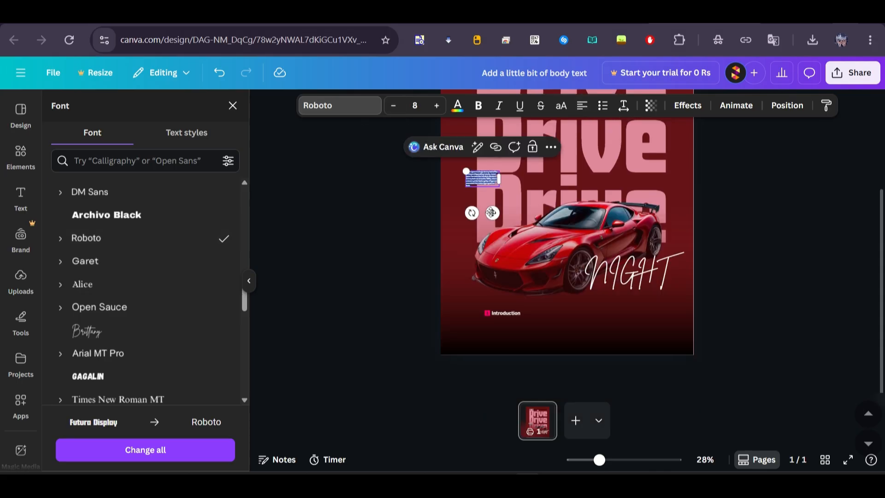
# Step: Place the small paragraph directly below the "Introduction" label, lined up with its pink square
pyautogui.moveTo(492, 212); pyautogui.dragTo(511, 364)
pyautogui.click(457, 105)
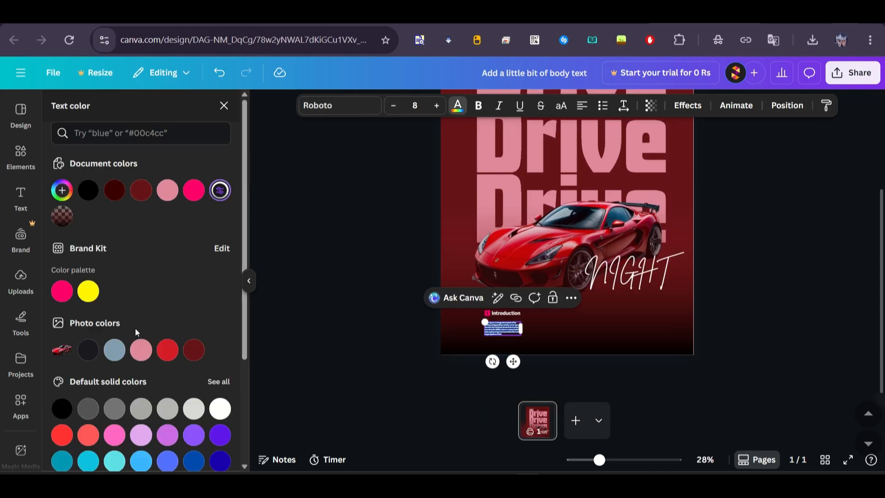
pyautogui.scroll(-4, 134, 328)
pyautogui.click(291, 281)
pyautogui.scroll(2, 485, 355)
pyautogui.moveTo(472, 344); pyautogui.dragTo(471, 341)
# Step: Shift the bottom gradient aside and crop the car image's lower edge to just above the "Introduction" label
pyautogui.click(355, 313)
pyautogui.moveTo(355, 314); pyautogui.dragTo(473, 350)
pyautogui.click(440, 287)
pyautogui.click(441, 288)
pyautogui.click(454, 323)
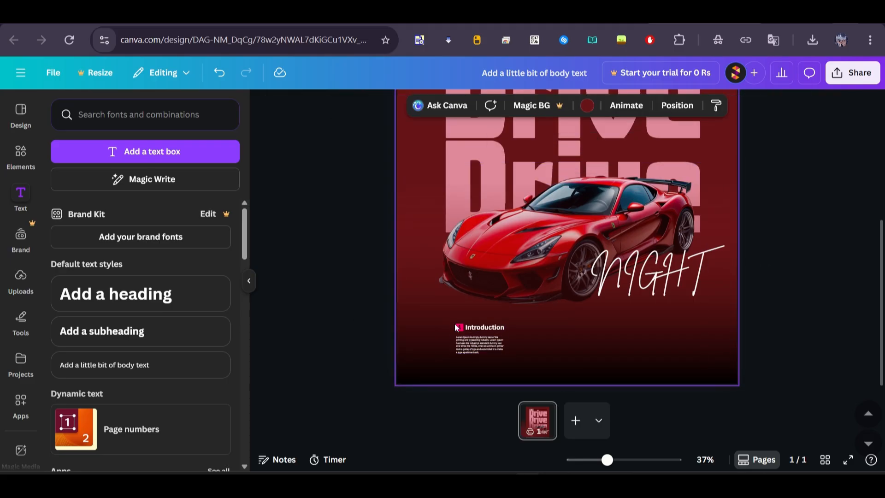
pyautogui.moveTo(438, 313); pyautogui.dragTo(557, 314)
pyautogui.moveTo(356, 305); pyautogui.dragTo(507, 343)
pyautogui.click(534, 323)
pyautogui.moveTo(567, 375); pyautogui.dragTo(567, 320)
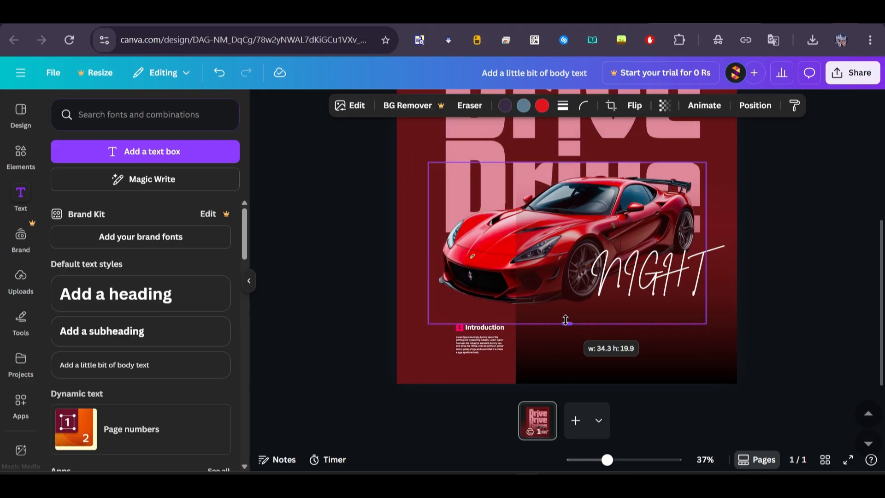
# Step: Try to select the "Introduction" label and paragraph together with the gradient shifted aside, and undo the shift
pyautogui.moveTo(367, 323); pyautogui.dragTo(471, 344)
pyautogui.click(465, 359)
pyautogui.hotkey('ctrl', 'z')
pyautogui.moveTo(590, 343); pyautogui.dragTo(702, 343)
pyautogui.moveTo(369, 314); pyautogui.dragTo(478, 356)
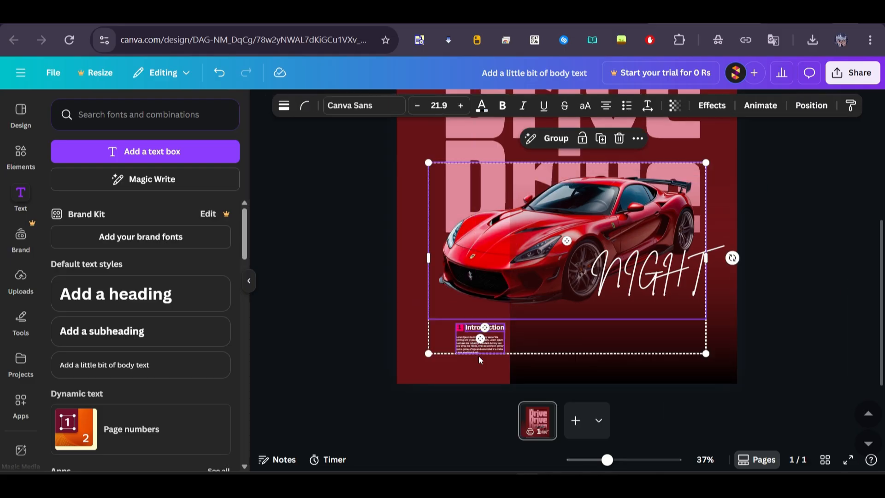
pyautogui.moveTo(378, 334); pyautogui.dragTo(474, 348)
pyautogui.hotkey('ctrl', 'z')
# Step: Group the numbered label with its paragraph, align it near the headings' left edge and duplicate it twice into an evenly spaced row
pyautogui.moveTo(510, 388); pyautogui.dragTo(456, 324)
pyautogui.moveTo(593, 338); pyautogui.dragTo(526, 338)
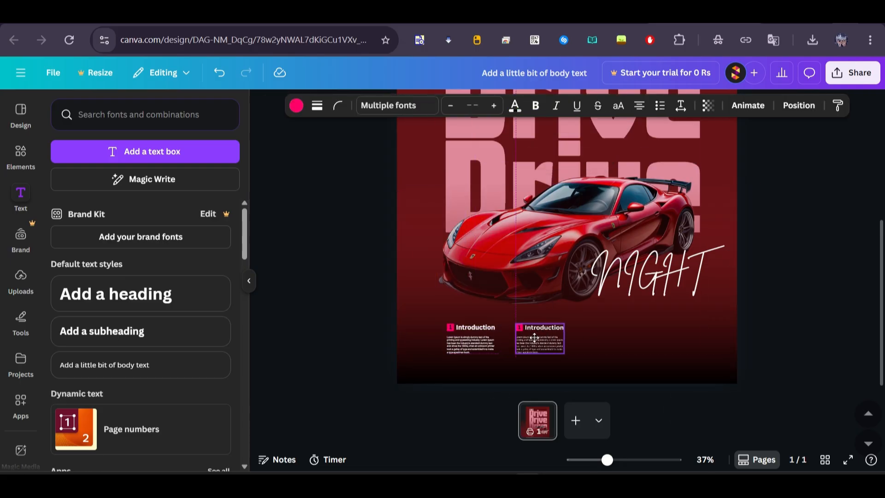
pyautogui.hotkey('ctrl', 'd')
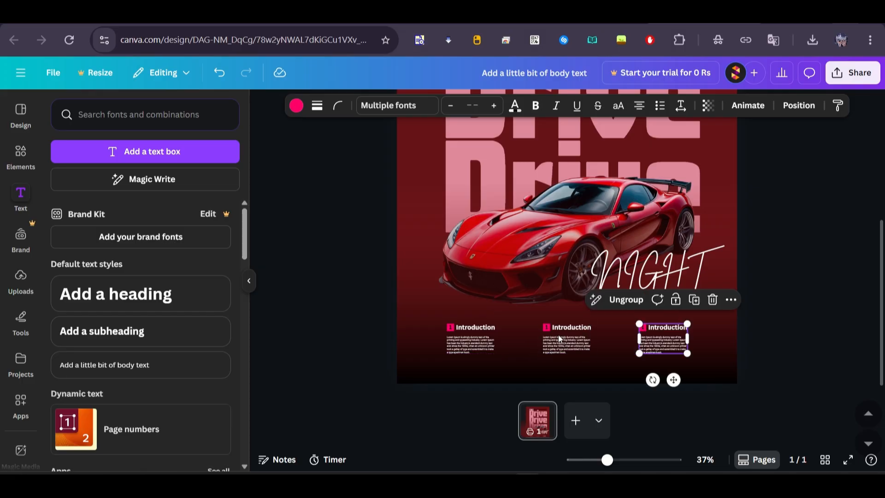
# Step: Retitle the second column "Designing" and the third column "Layout way"
pyautogui.doubleClick(569, 329)
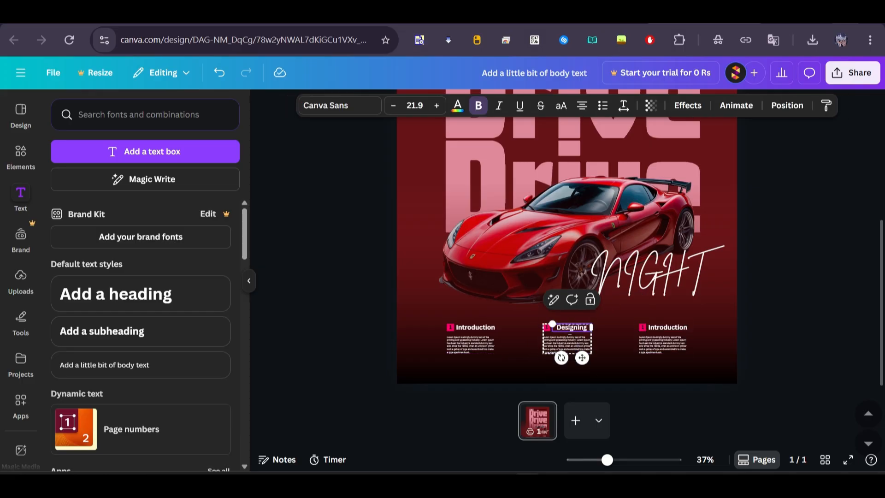
pyautogui.doubleClick(672, 327)
pyautogui.write('of')
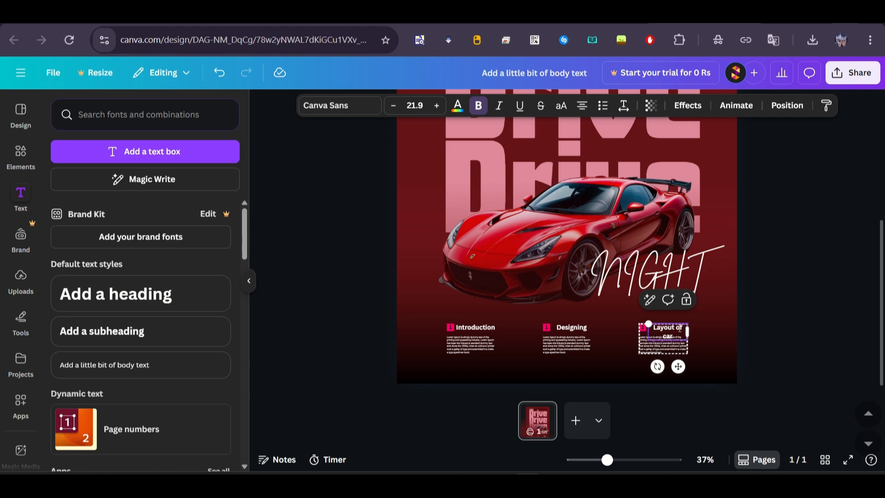
pyautogui.press('BackSpace')
pyautogui.press('BackSpace')
pyautogui.write('design')
pyautogui.press('BackSpace')
pyautogui.press('BackSpace')
pyautogui.press('BackSpace')
pyautogui.press('BackSpace')
pyautogui.press('BackSpace')
pyautogui.press('BackSpace')
pyautogui.write('way')
pyautogui.click(765, 321)
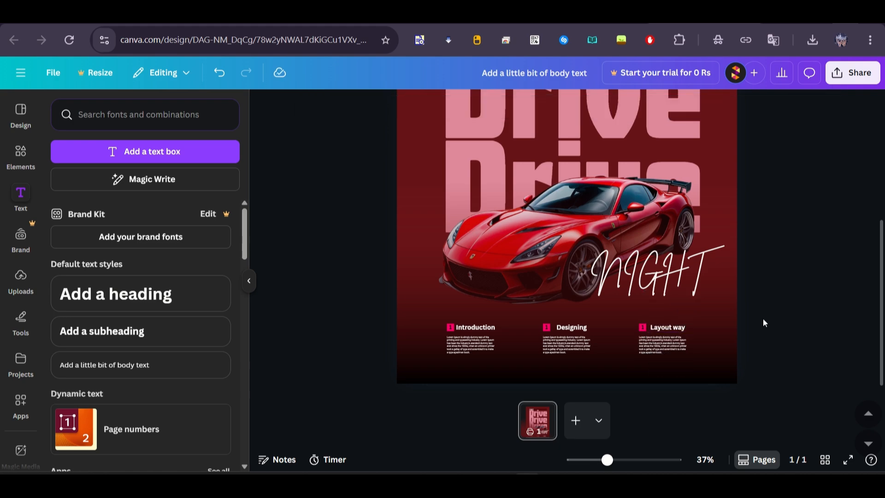
# Step: Change the second column's number to 2 and open the third column's number for editing
pyautogui.scroll(5, 575, 354)
pyautogui.doubleClick(522, 308)
pyautogui.write('2')
pyautogui.doubleClick(700, 303)
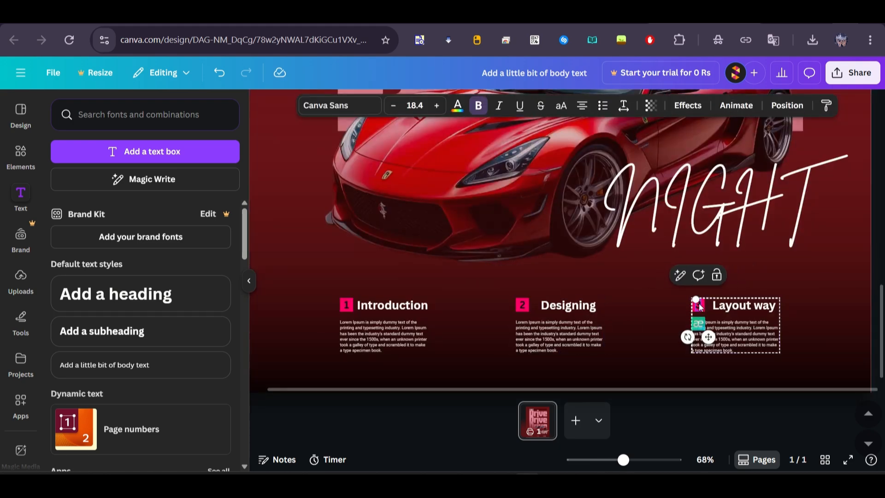
# Step: Group the three numbered columns with the gradient moved aside, and put the gradient back over the poster's lower part
pyautogui.scroll(-5, 464, 372)
pyautogui.moveTo(464, 372); pyautogui.dragTo(590, 364)
pyautogui.hotkey('ctrl', 'g')
pyautogui.rightClick(589, 364)
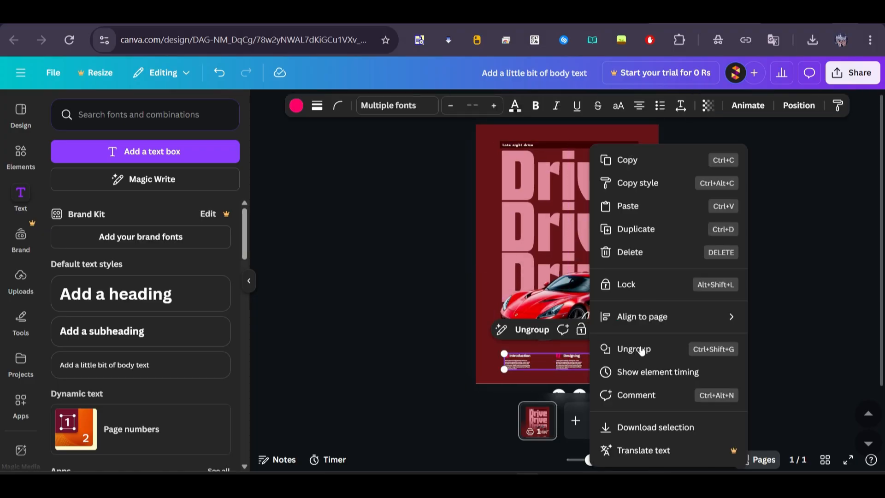
pyautogui.click(649, 354)
pyautogui.moveTo(649, 354); pyautogui.dragTo(486, 353)
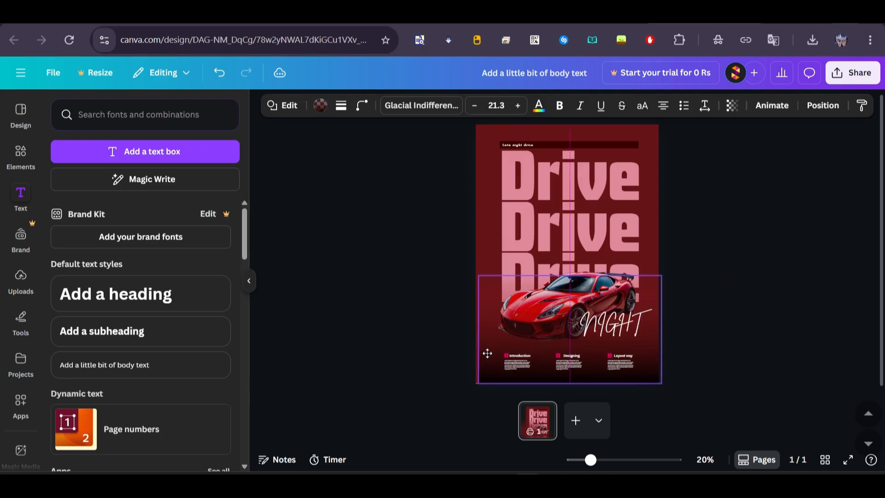
pyautogui.click(424, 354)
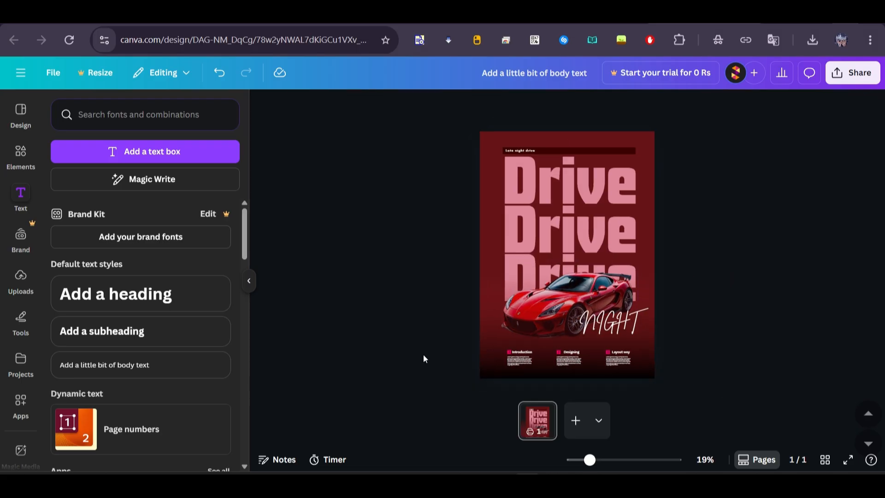